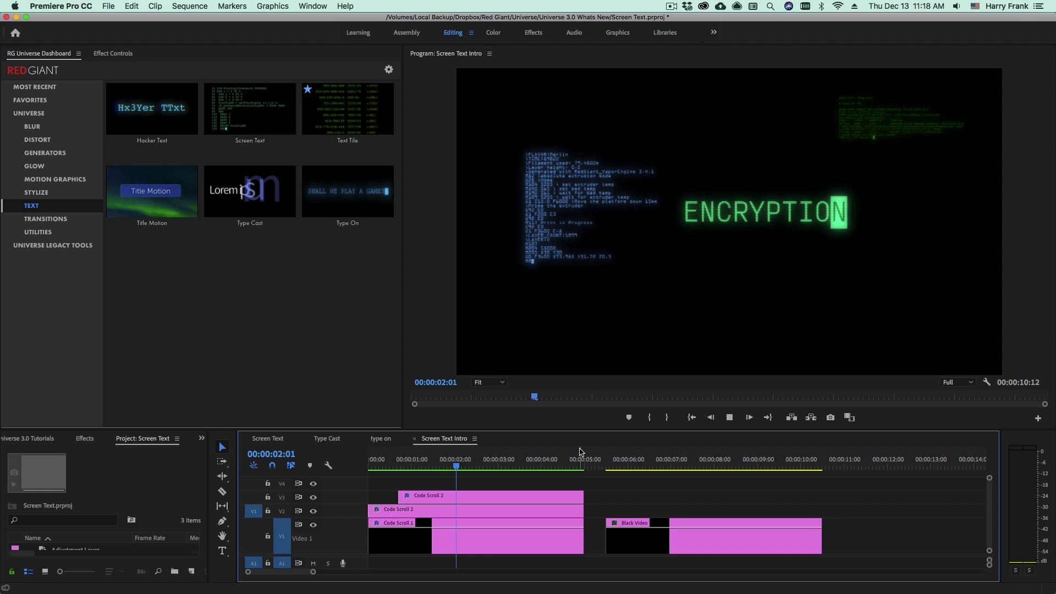
- Stop the title preview and step frame by frame through the flickering ENCRYPTION characters
{"action": "key", "text": "space"}
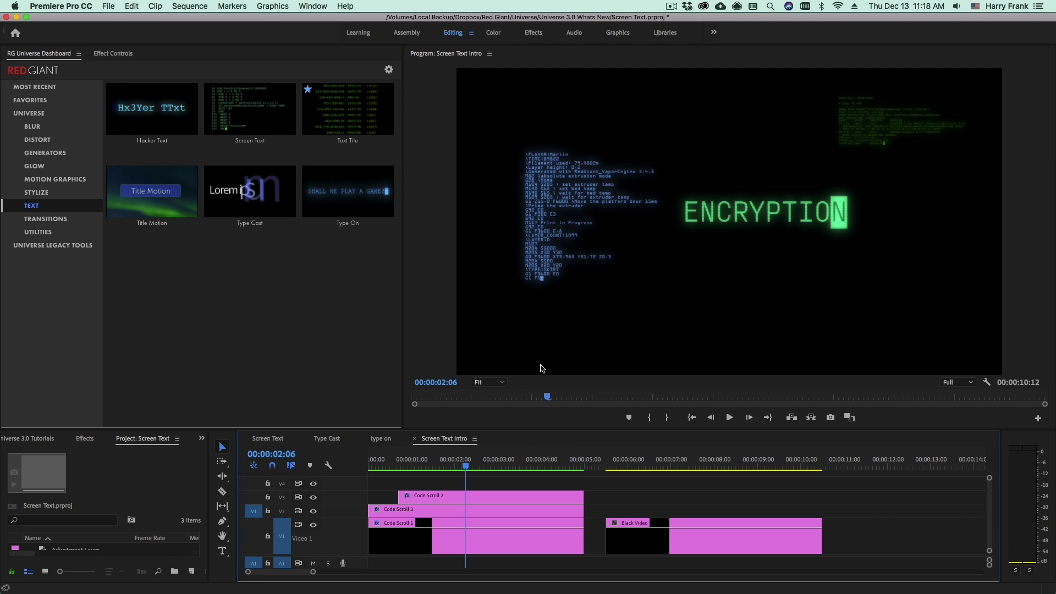
{"action": "key", "text": "Right"}
{"action": "key", "text": "Right"}
{"action": "key", "text": "Right"}
{"action": "key", "text": "Right"}
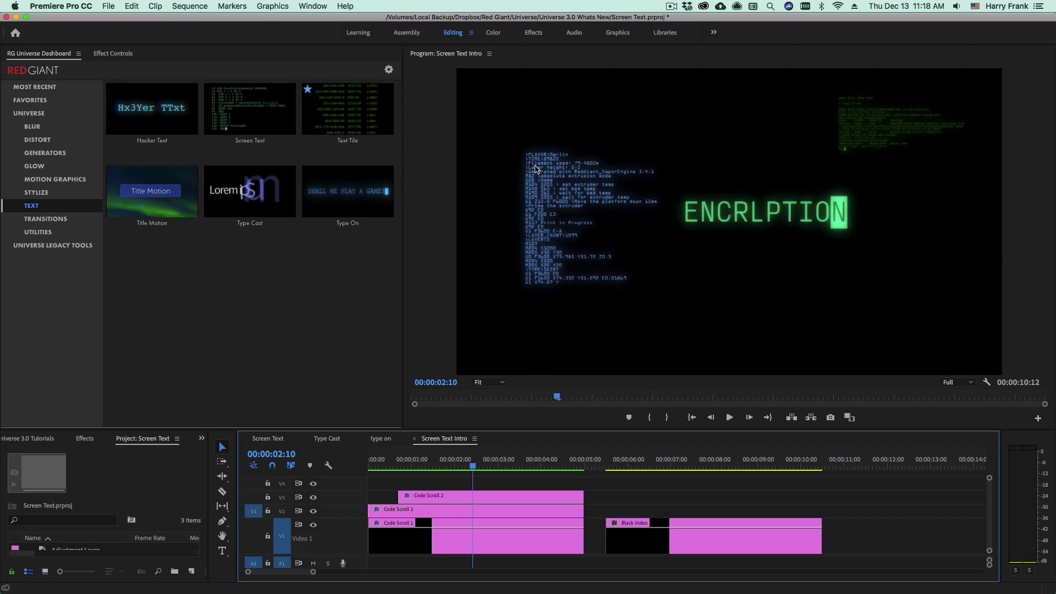
{"action": "key", "text": "Right"}
{"action": "key", "text": "Right"}
{"action": "key", "text": "Right"}
{"action": "key", "text": "Right"}
{"action": "key", "text": "Right"}
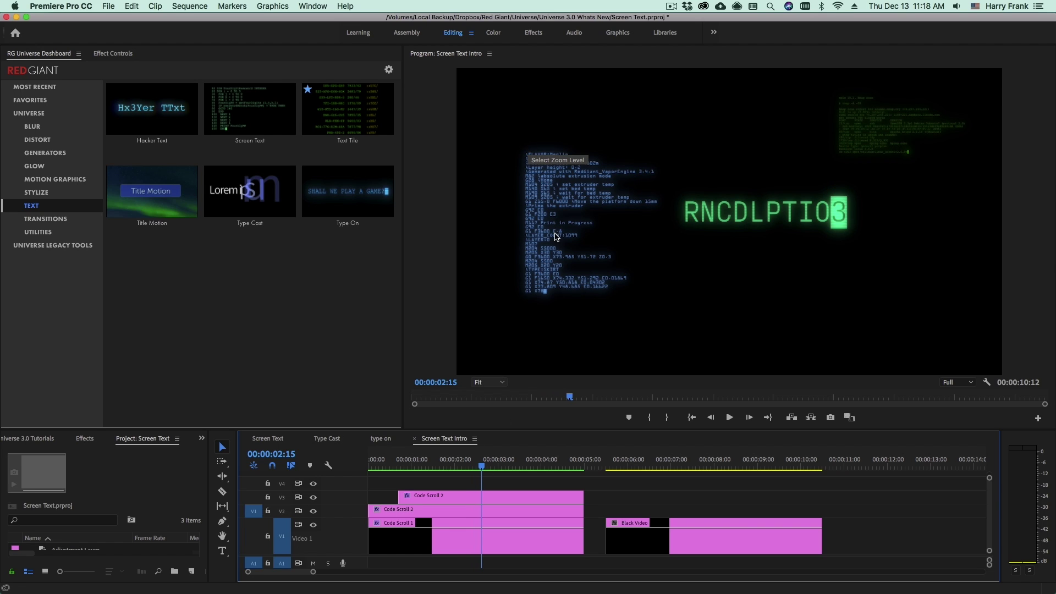
{"action": "left_click_drag", "start_coordinate": [482, 468], "coordinate": [523, 471]}
- Replay the title from the start, then scrub later to see more scrolling code
{"action": "key", "text": "Home"}
{"action": "key", "text": "space"}
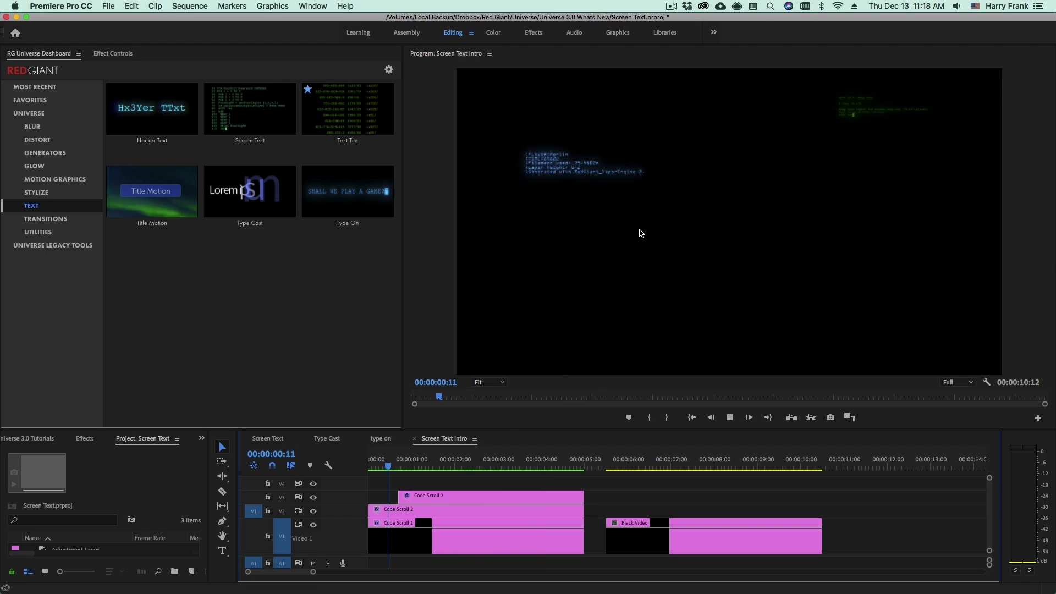
{"action": "key", "text": "space"}
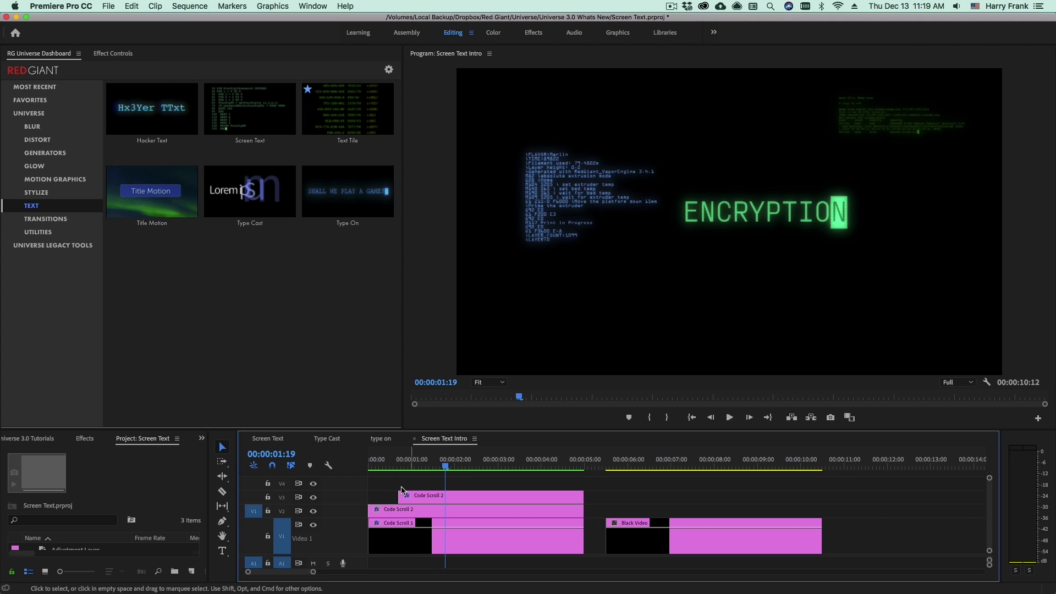
{"action": "left_click_drag", "start_coordinate": [446, 468], "coordinate": [531, 473]}
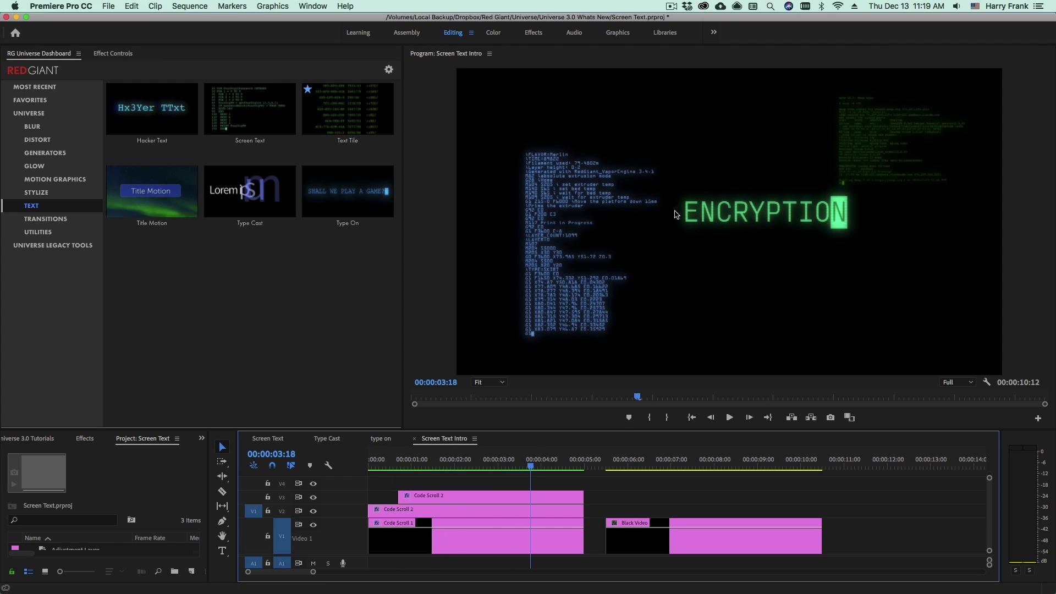
- Park the playhead at 00:00:07:16 and select the Black Video clip
{"action": "left_click", "coordinate": [699, 466]}
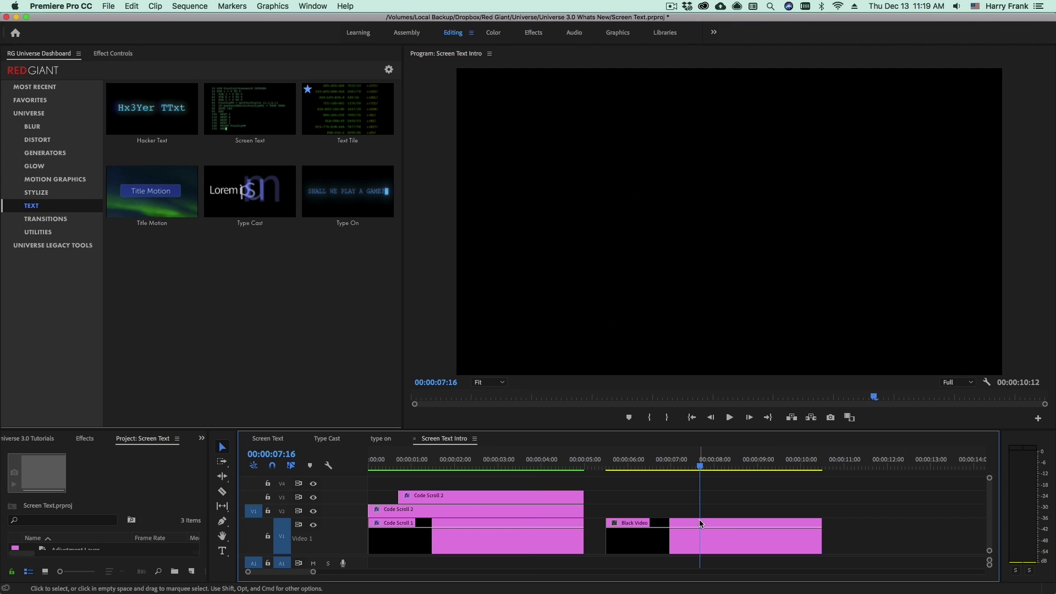
{"action": "left_click", "coordinate": [736, 530]}
{"action": "left_click_drag", "start_coordinate": [737, 529], "coordinate": [727, 543]}
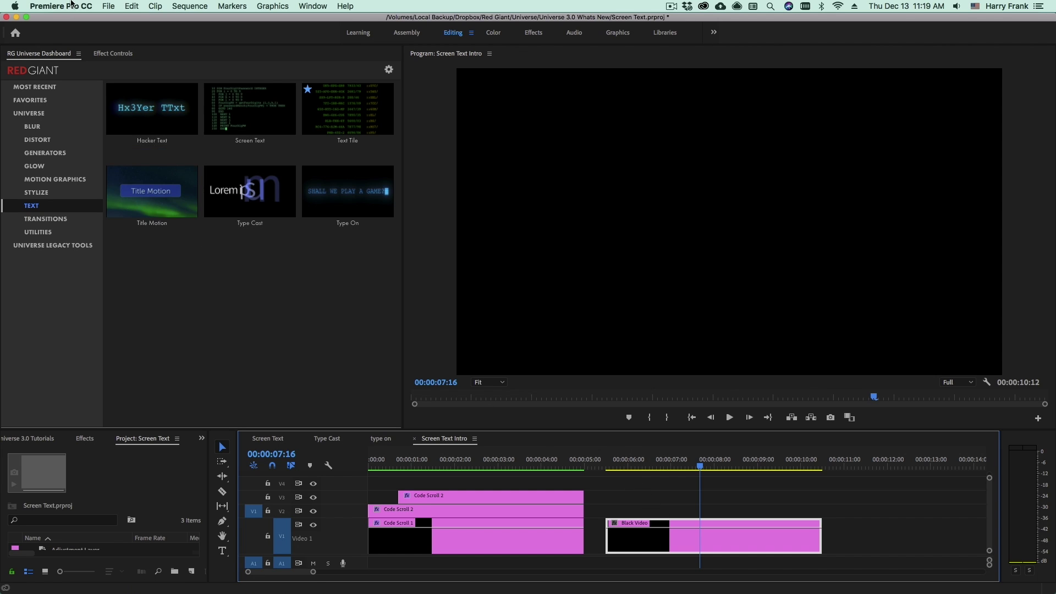
- Look through the File > New options and dismiss them without creating anything
{"action": "left_click", "coordinate": [108, 6]}
{"action": "mouse_move", "coordinate": [107, 18]}
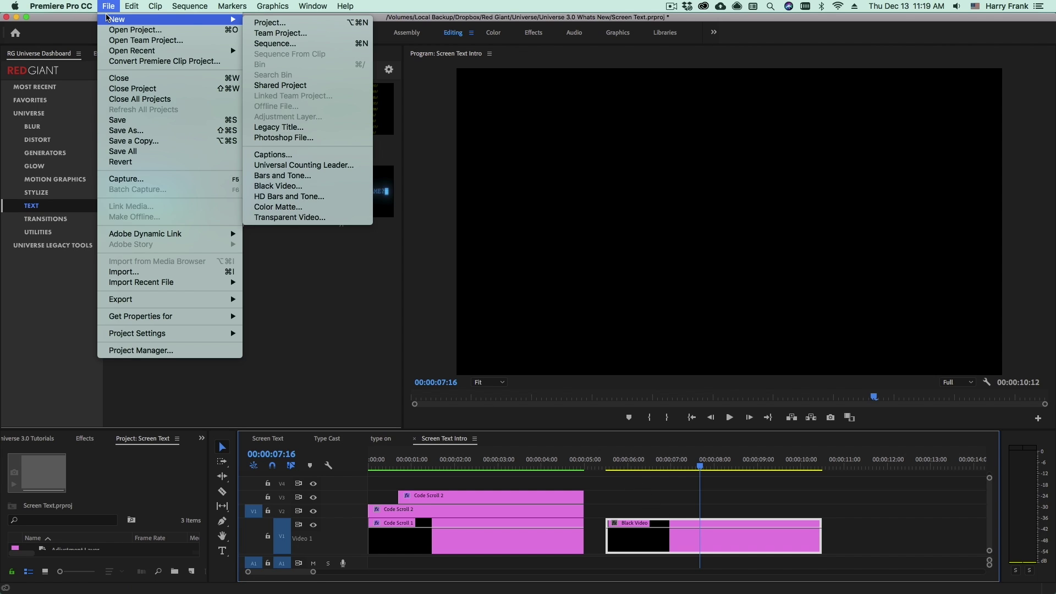
{"action": "left_click", "coordinate": [709, 424]}
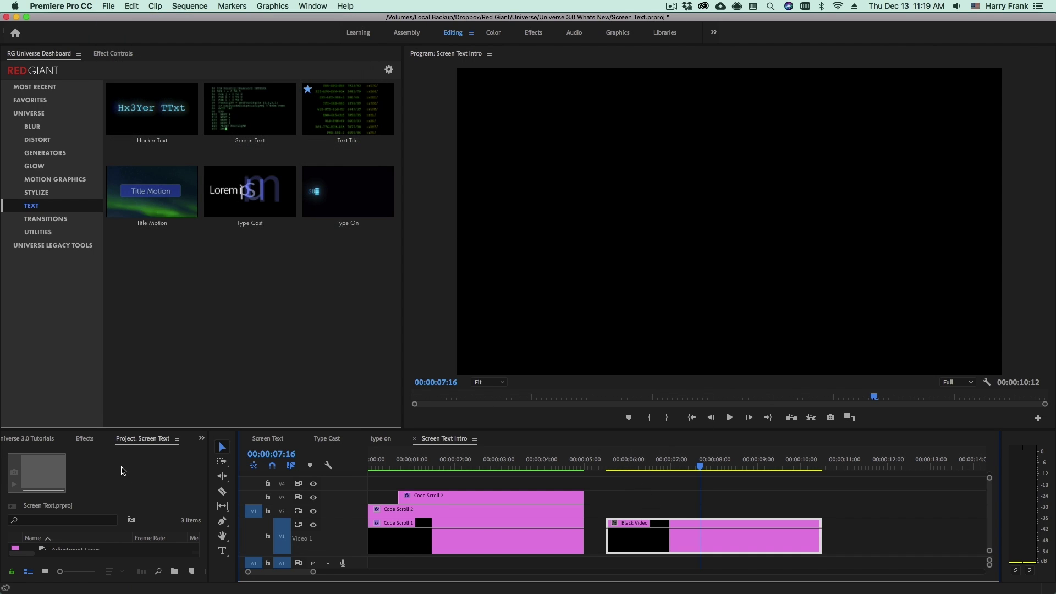
- In the Effects panel, expand RG Universe Text and select uni.Screen Text
{"action": "left_click", "coordinate": [92, 437]}
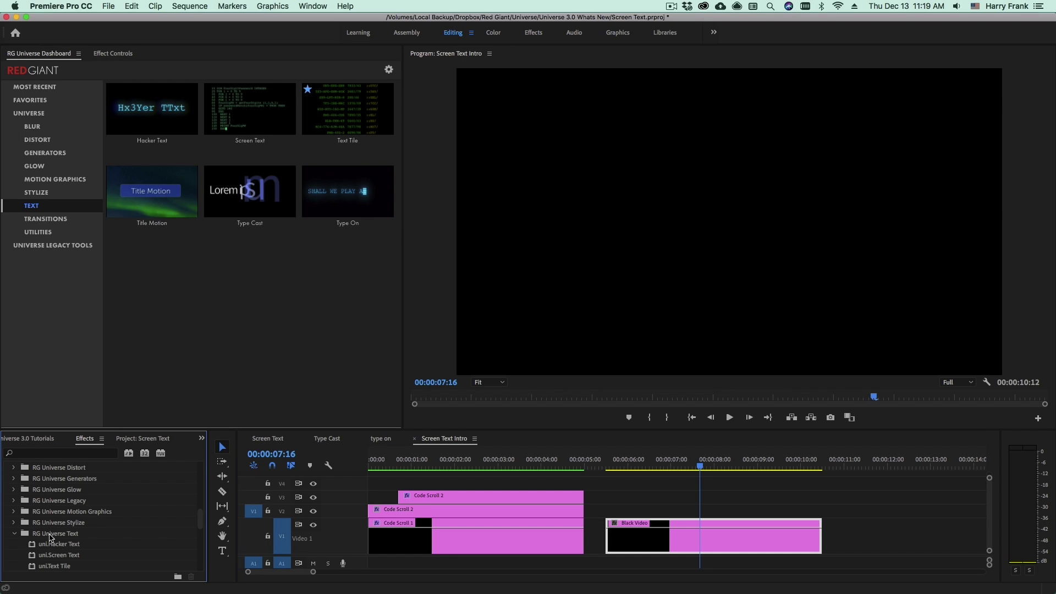
{"action": "scroll", "coordinate": [61, 545], "scroll_direction": "down", "scroll_amount": 2}
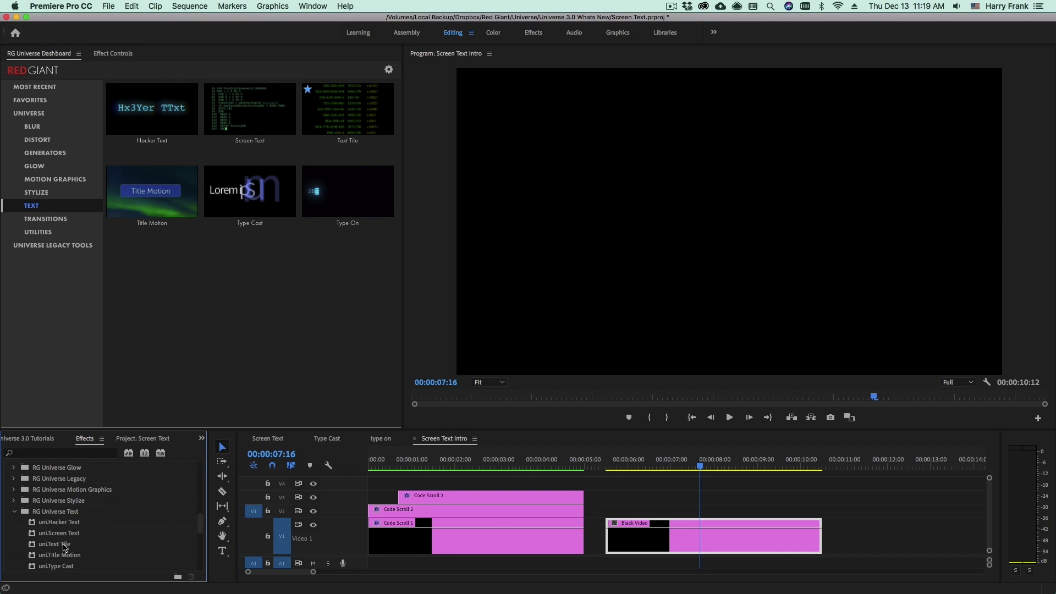
{"action": "left_click", "coordinate": [59, 535]}
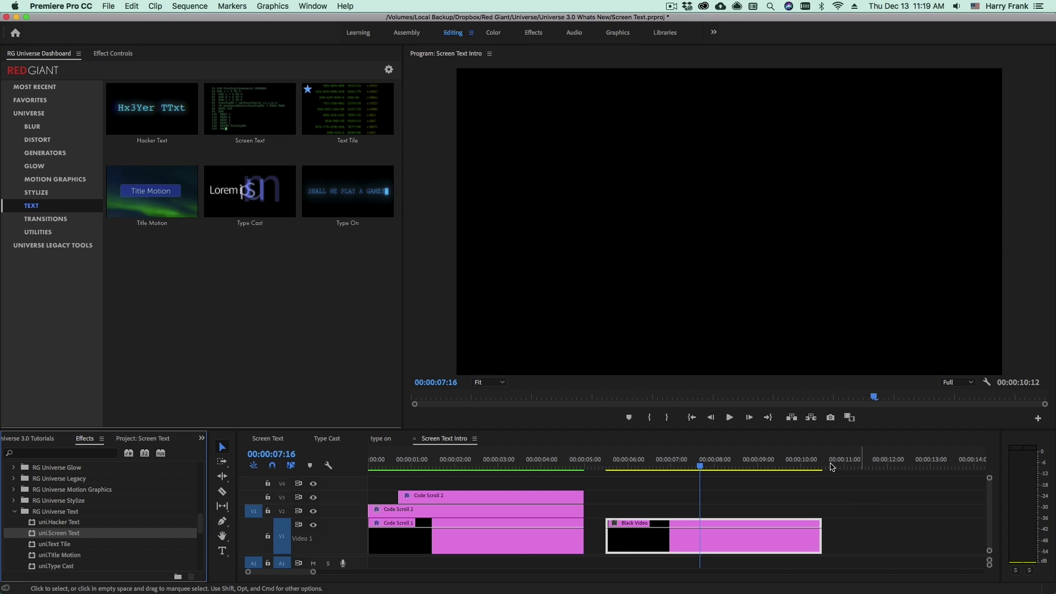
{"action": "mouse_move", "coordinate": [320, 240]}
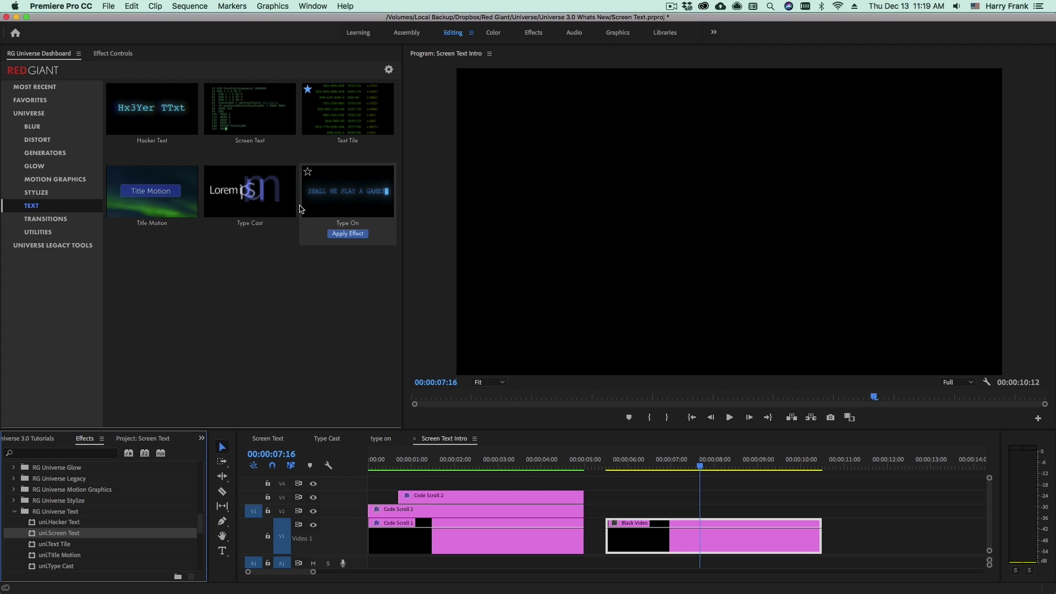
- Open the RG Universe Dashboard from Window > Extensions and browse to its TEXT effects
{"action": "left_click", "coordinate": [312, 6]}
{"action": "mouse_move", "coordinate": [316, 20]}
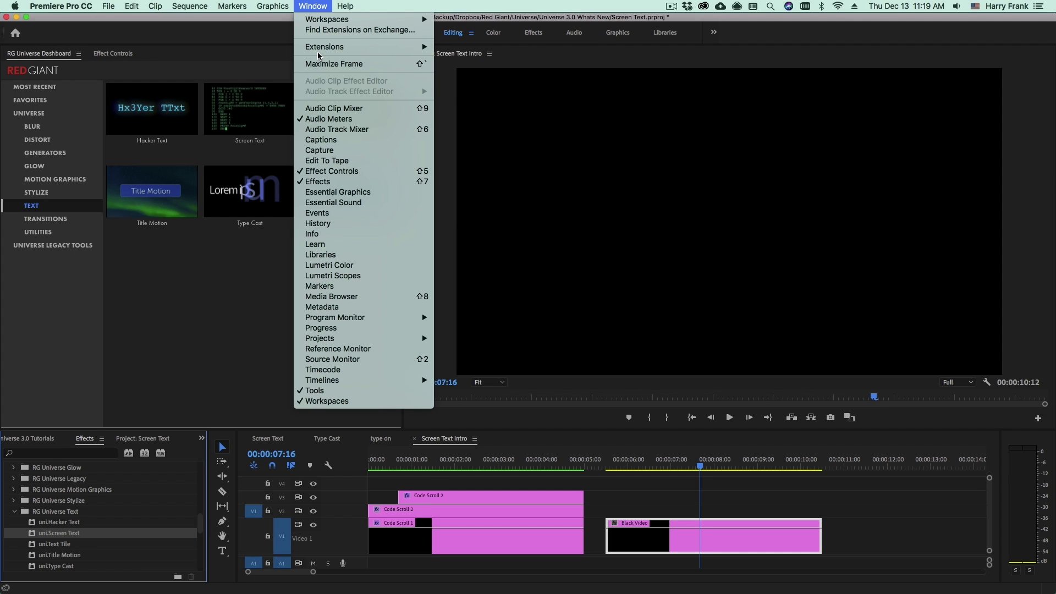
{"action": "mouse_move", "coordinate": [319, 49]}
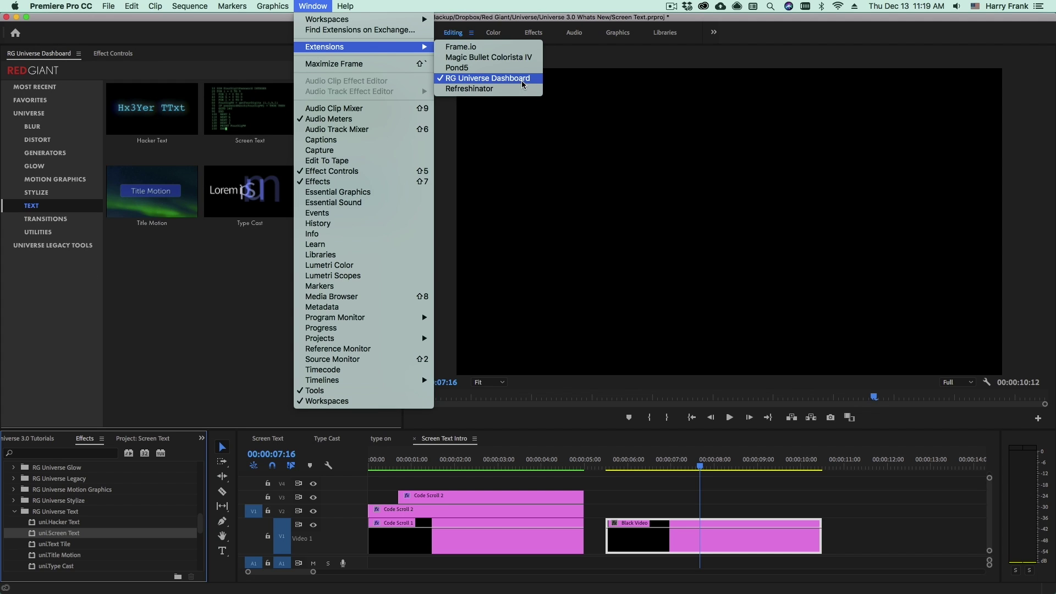
{"action": "left_click", "coordinate": [37, 207]}
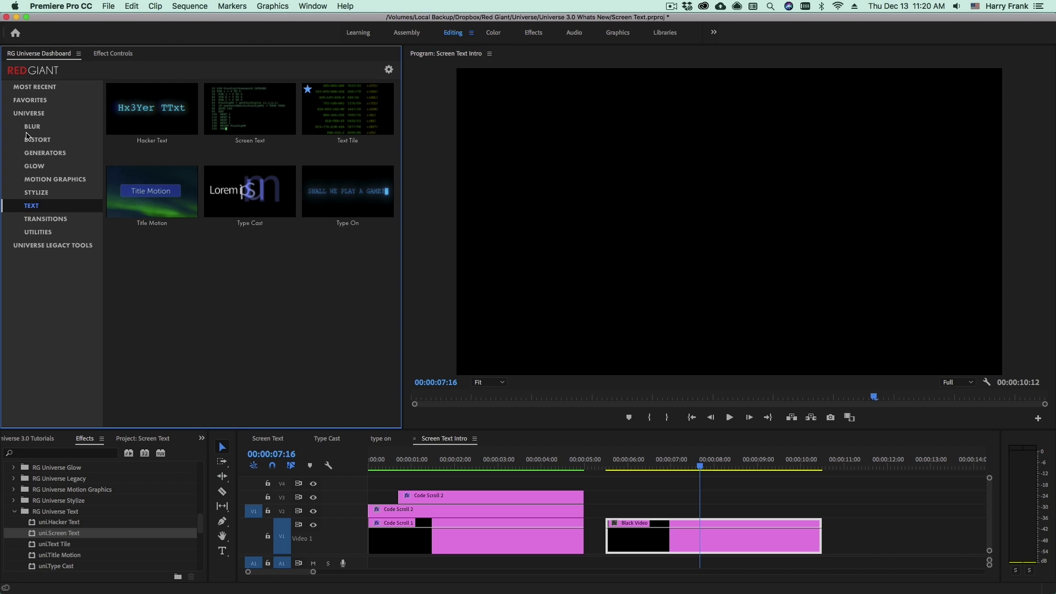
{"action": "left_click", "coordinate": [27, 116]}
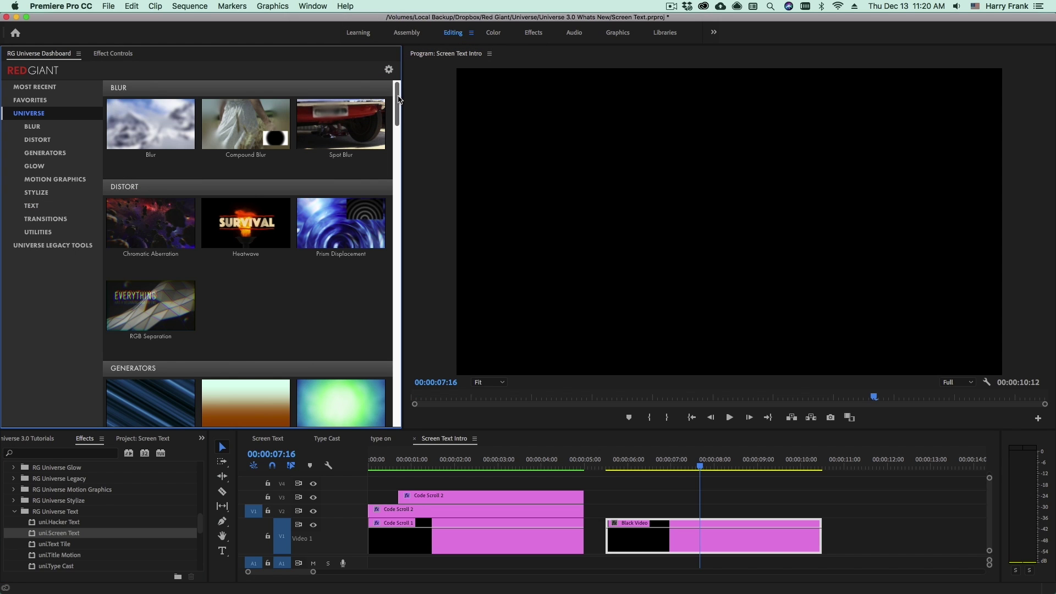
{"action": "scroll", "coordinate": [400, 99], "scroll_direction": "down", "scroll_amount": 5}
{"action": "mouse_move", "coordinate": [146, 154]}
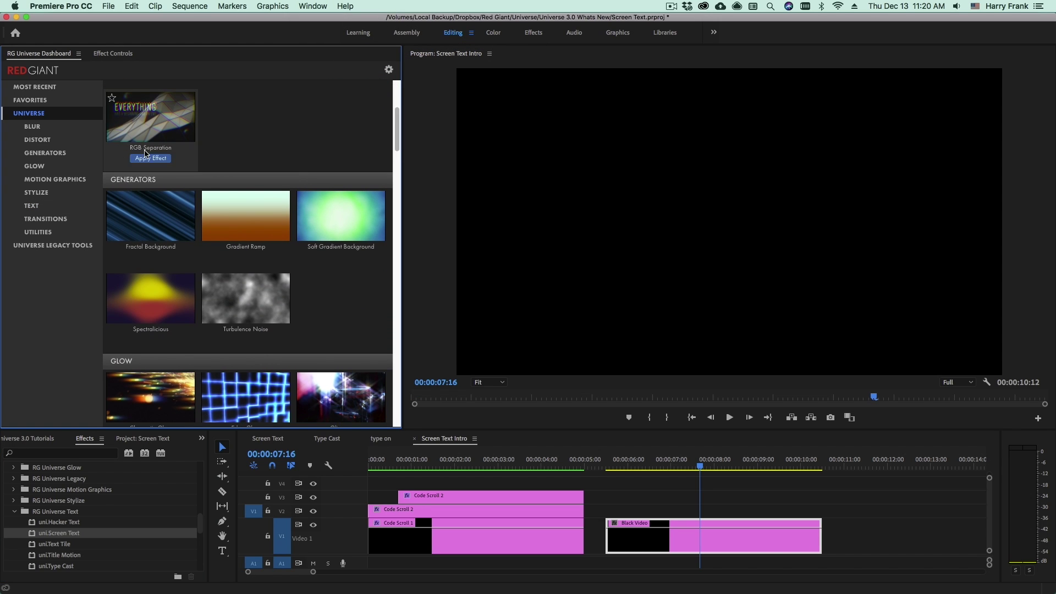
{"action": "left_click", "coordinate": [54, 206]}
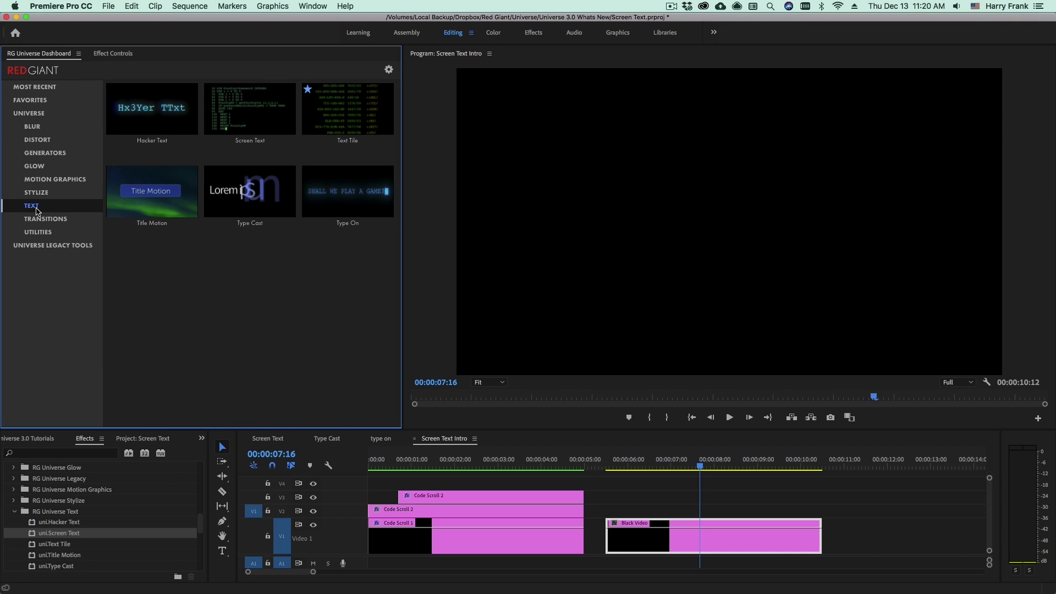
- Apply Screen Text to the Black Video clip and scrub to watch BASIC code type on
{"action": "mouse_move", "coordinate": [251, 106]}
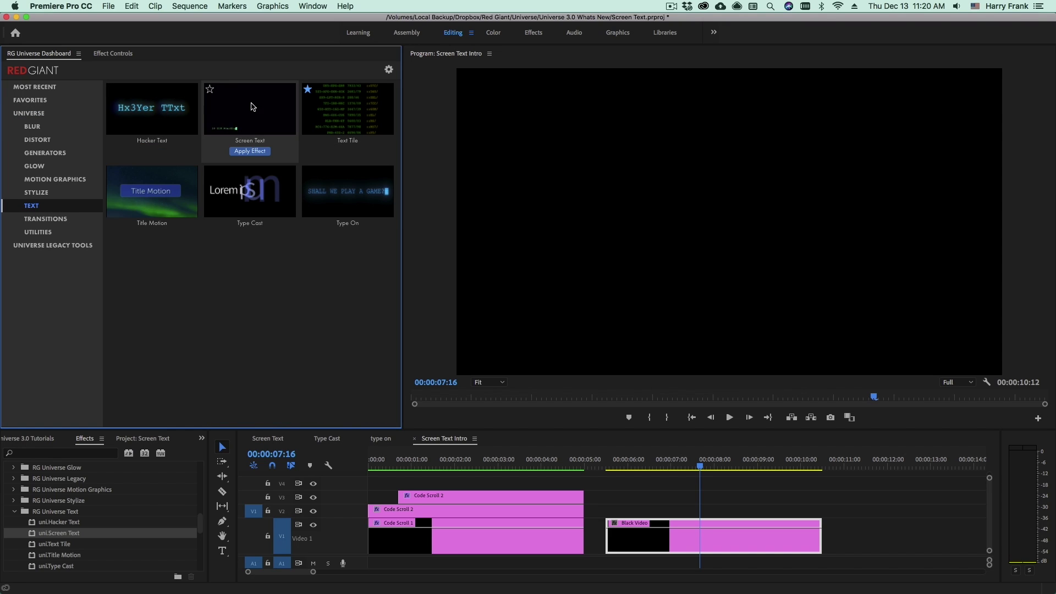
{"action": "left_click", "coordinate": [258, 152]}
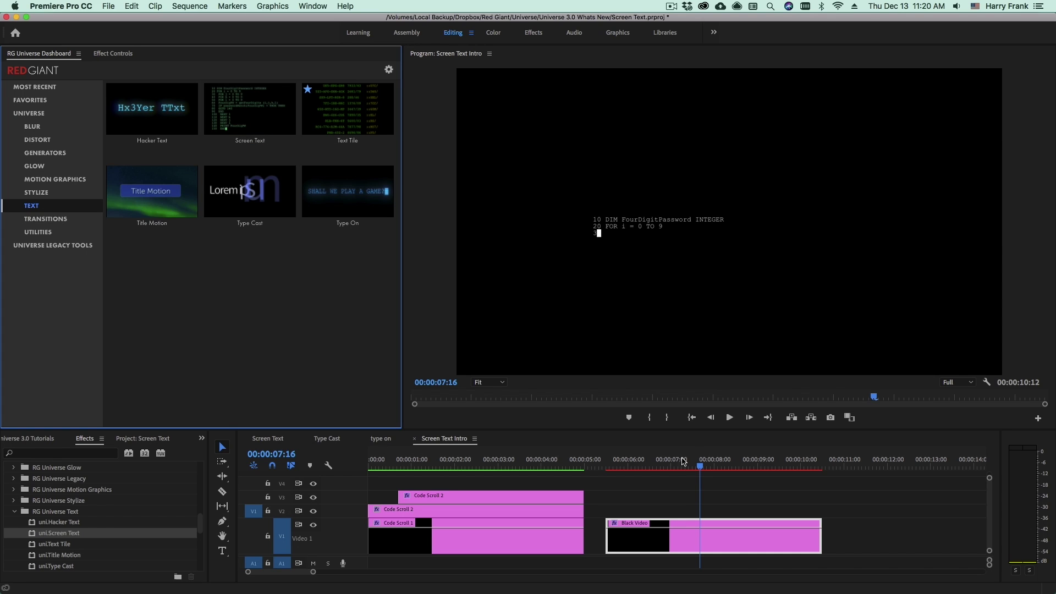
{"action": "left_click_drag", "start_coordinate": [630, 466], "coordinate": [788, 474]}
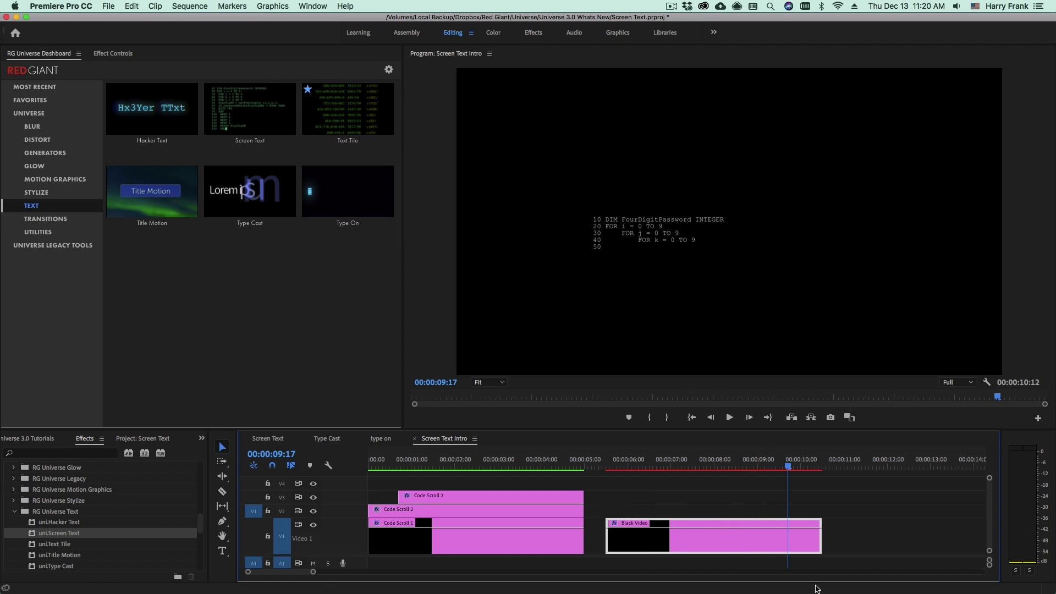
- Apply the Javascript preset from the Screen Text presets, then scrub back to preview it
{"action": "left_click", "coordinate": [253, 116]}
{"action": "left_click", "coordinate": [252, 115]}
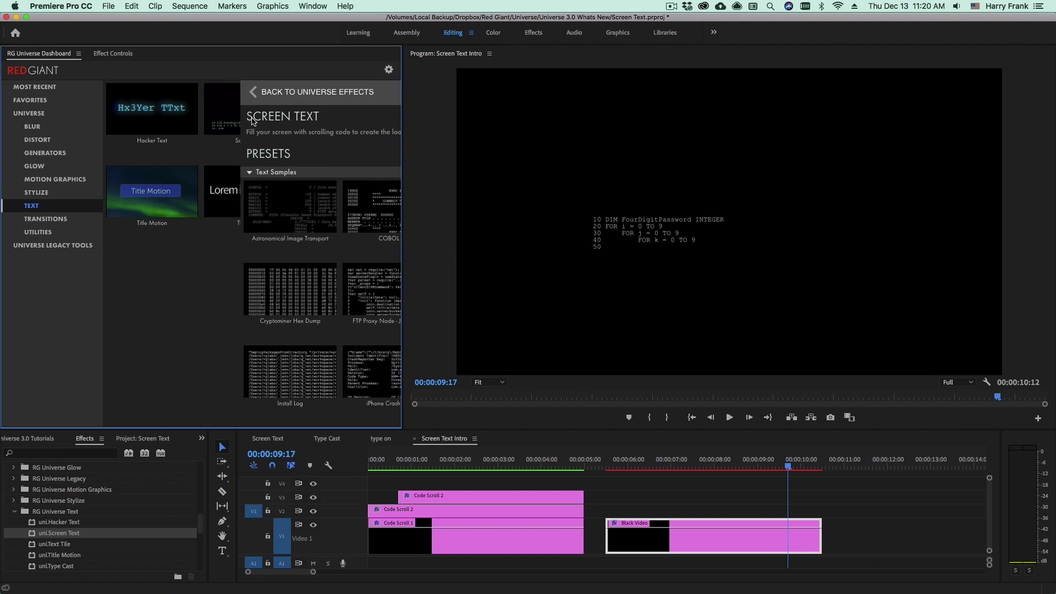
{"action": "scroll", "coordinate": [237, 247], "scroll_direction": "down", "scroll_amount": 3}
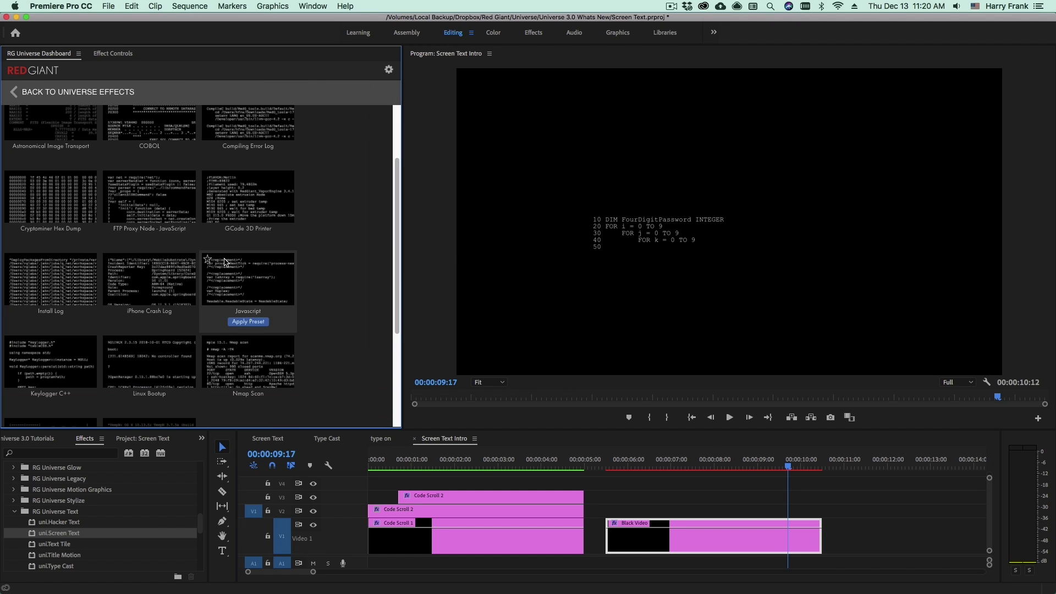
{"action": "scroll", "coordinate": [176, 228], "scroll_direction": "down", "scroll_amount": 1}
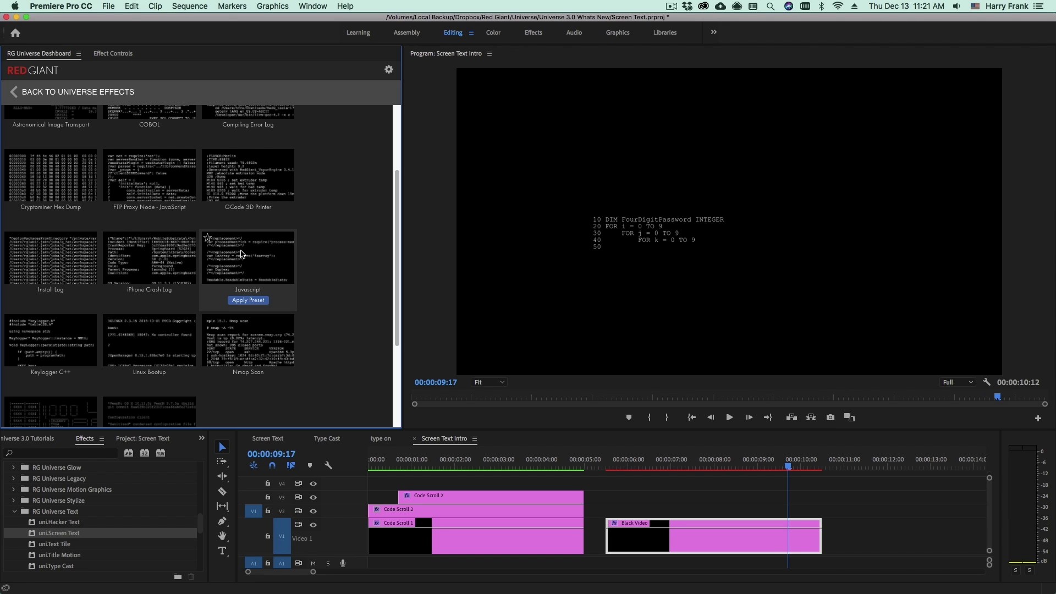
{"action": "left_click", "coordinate": [248, 300]}
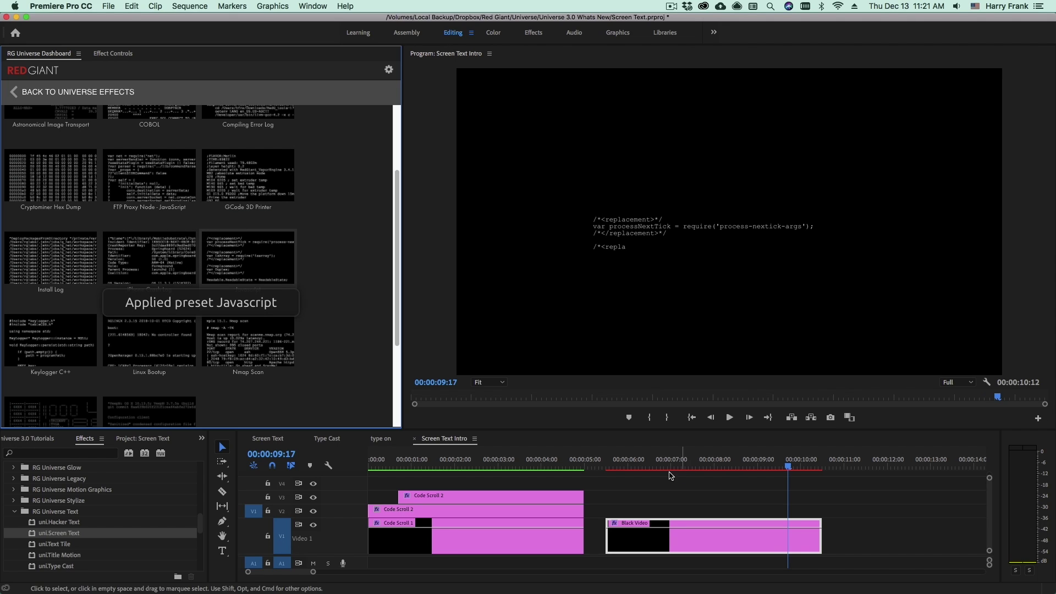
{"action": "left_click_drag", "start_coordinate": [641, 466], "coordinate": [755, 472]}
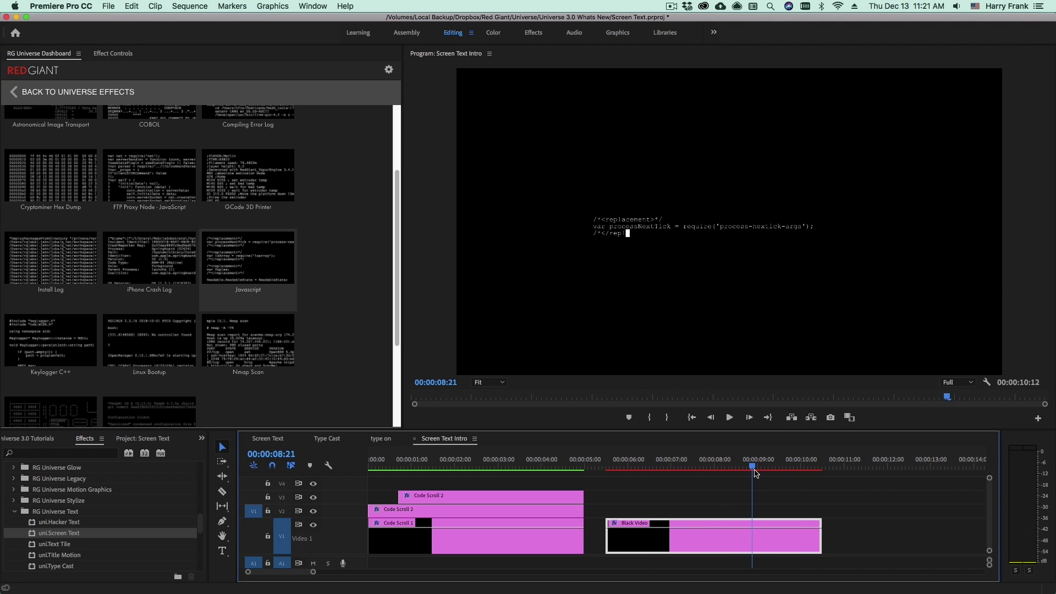
- In Effect Controls, use Edit Text to switch the code font from Courier New to OCR A Std
{"action": "left_click", "coordinate": [113, 54]}
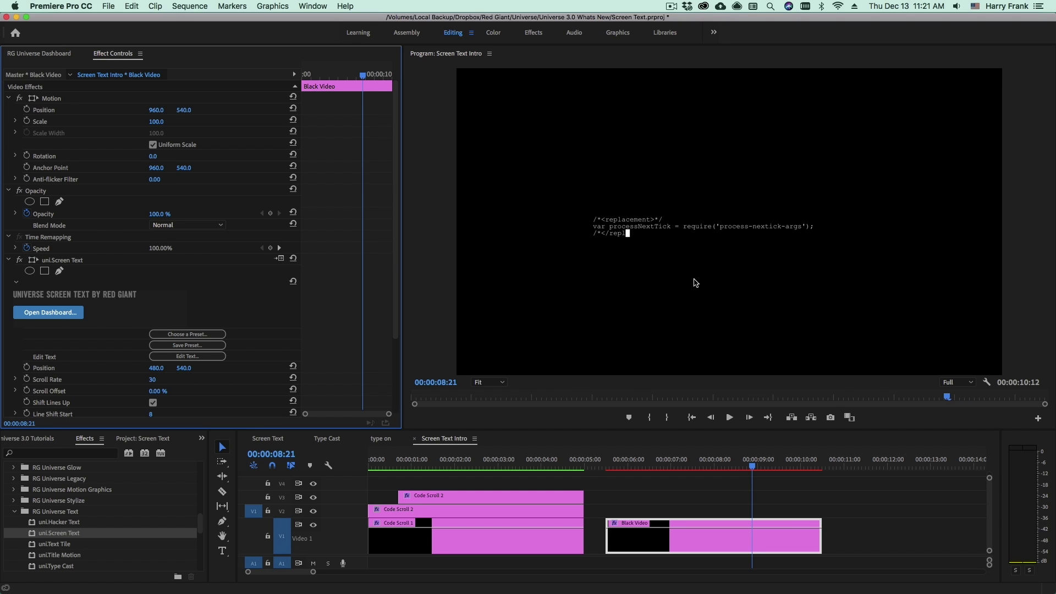
{"action": "scroll", "coordinate": [187, 308], "scroll_direction": "down", "scroll_amount": 4}
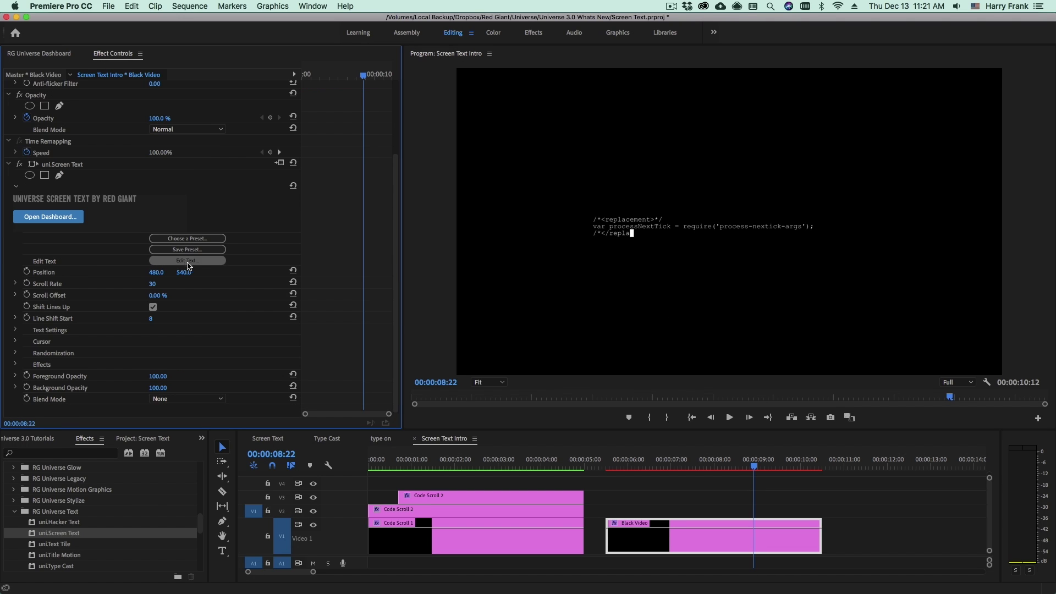
{"action": "left_click", "coordinate": [187, 261]}
{"action": "scroll", "coordinate": [570, 272], "scroll_direction": "down", "scroll_amount": 5}
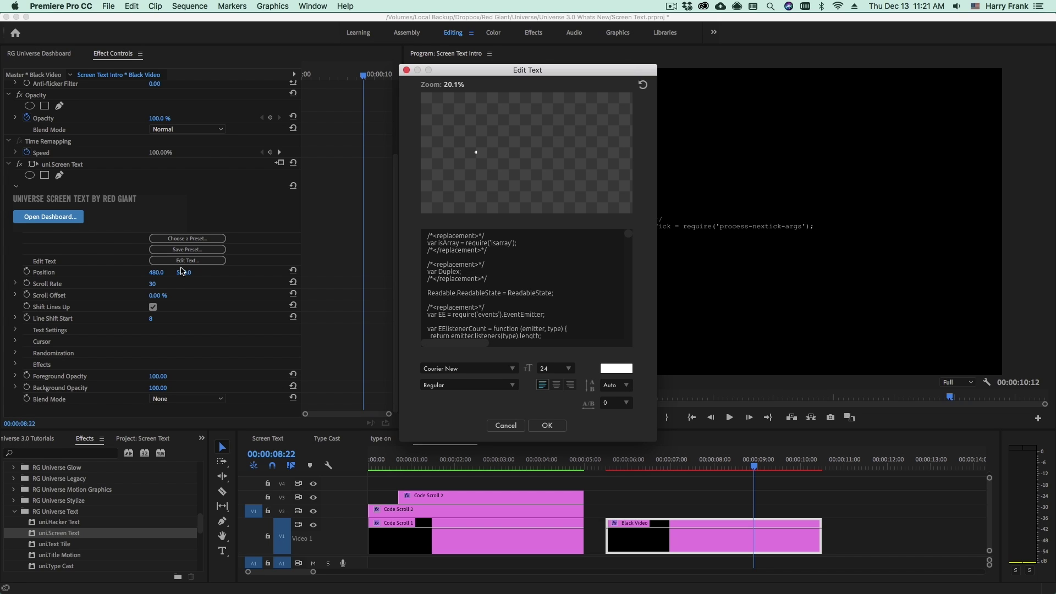
{"action": "scroll", "coordinate": [550, 264], "scroll_direction": "down", "scroll_amount": 10}
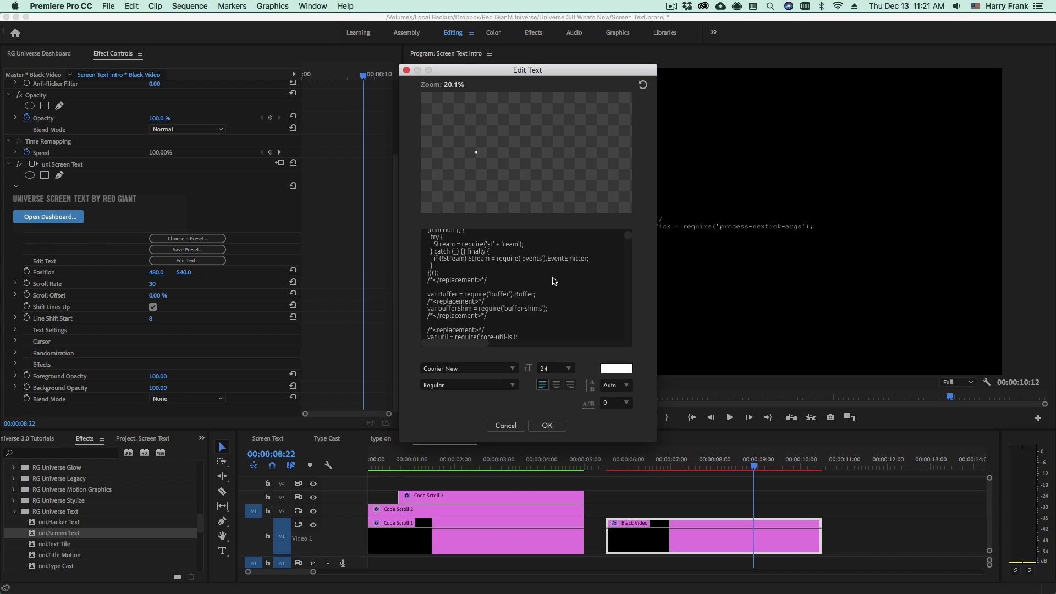
{"action": "left_click", "coordinate": [507, 368]}
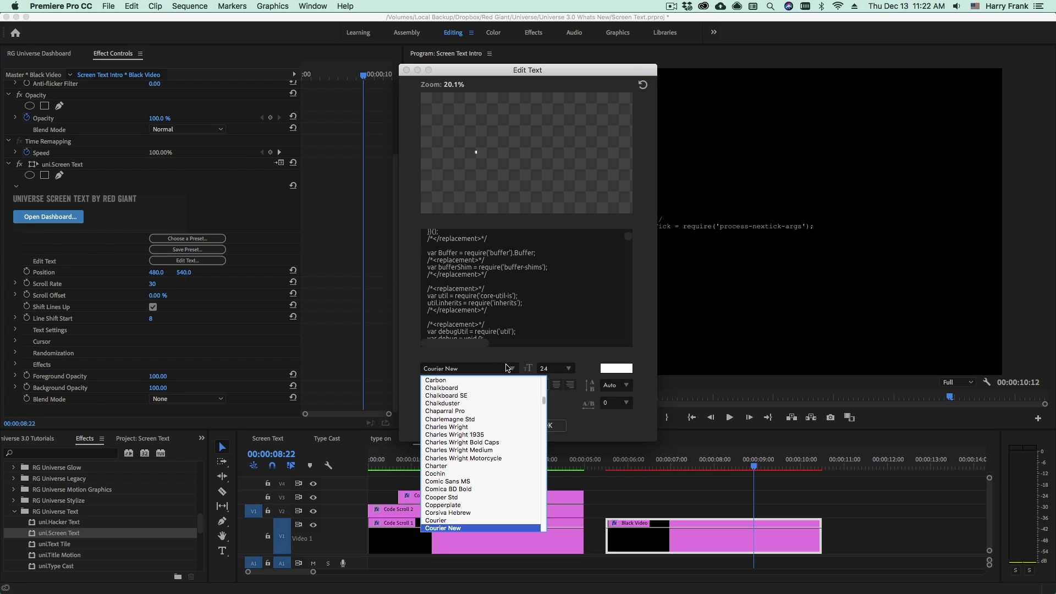
{"action": "key", "text": "o"}
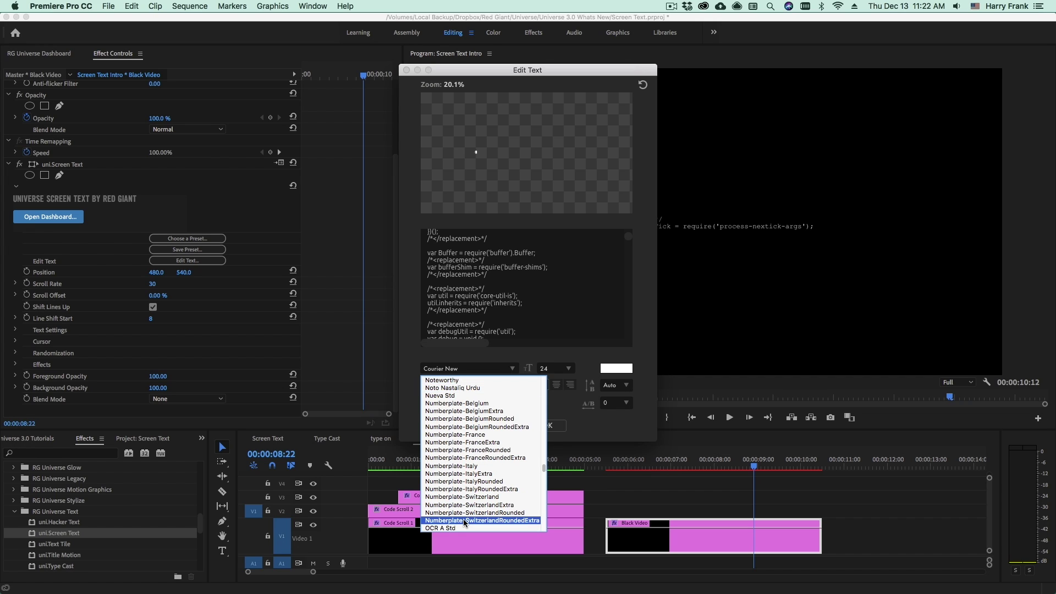
{"action": "key", "text": "Return"}
{"action": "left_click", "coordinate": [555, 426]}
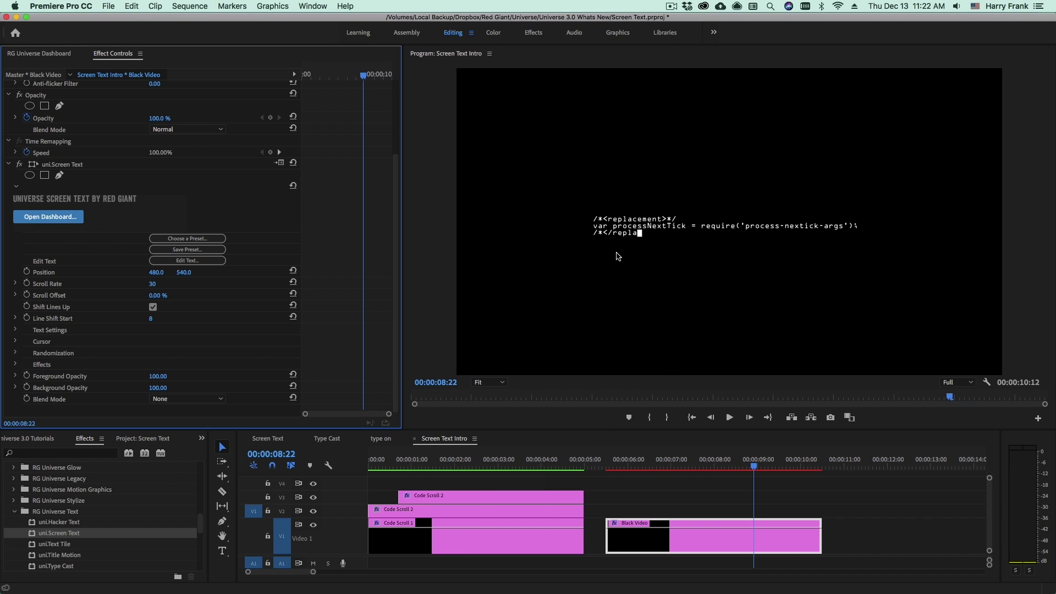
- Set Scroll Rate to 300, then play from an earlier frame to preview the faster code
{"action": "left_click", "coordinate": [154, 285]}
{"action": "key", "text": "Return"}
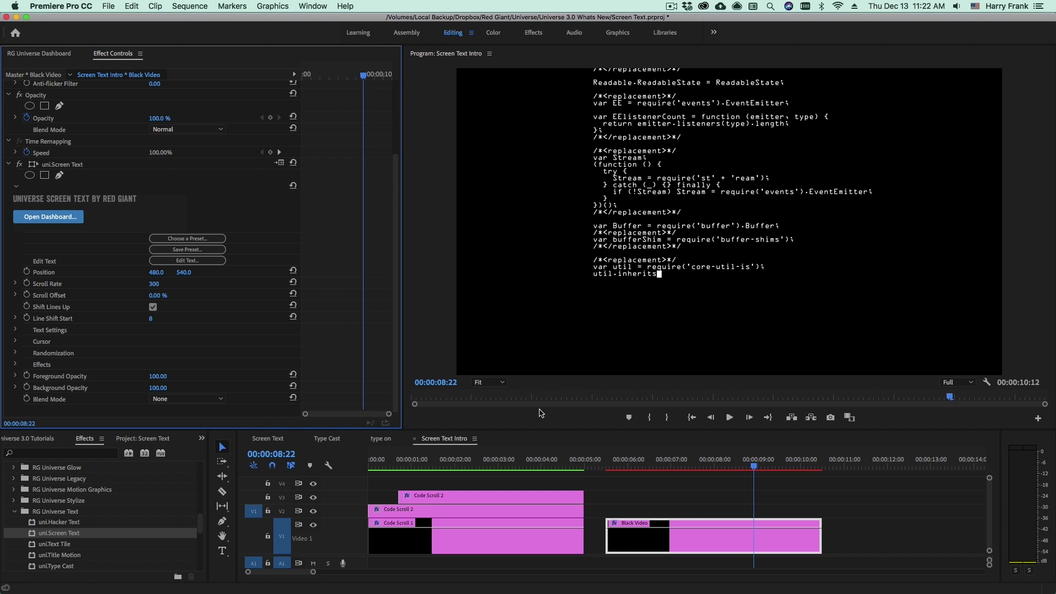
{"action": "left_click", "coordinate": [605, 466]}
{"action": "key", "text": "space"}
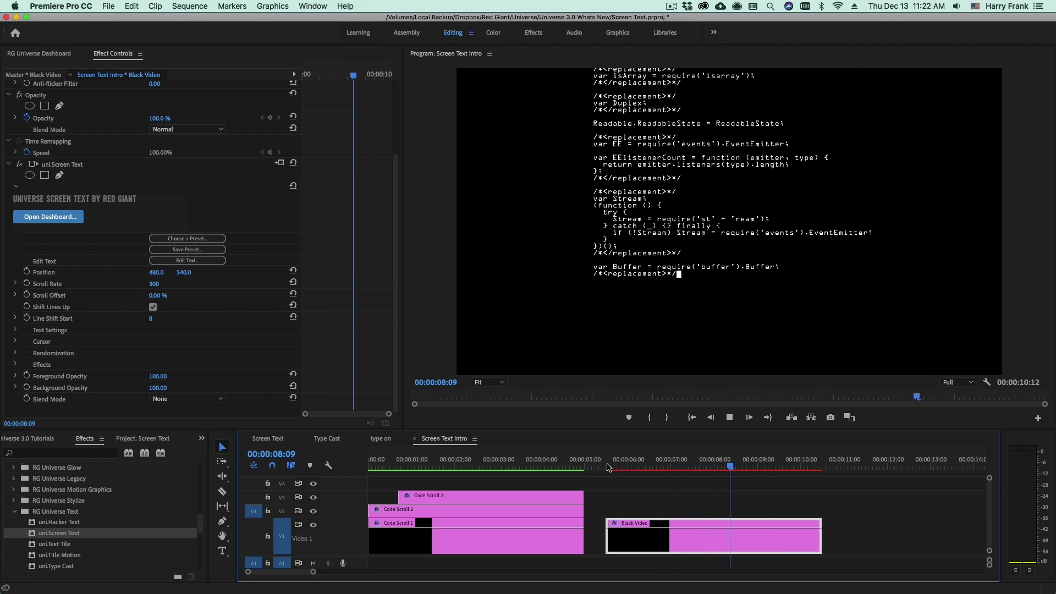
{"action": "left_click", "coordinate": [647, 465]}
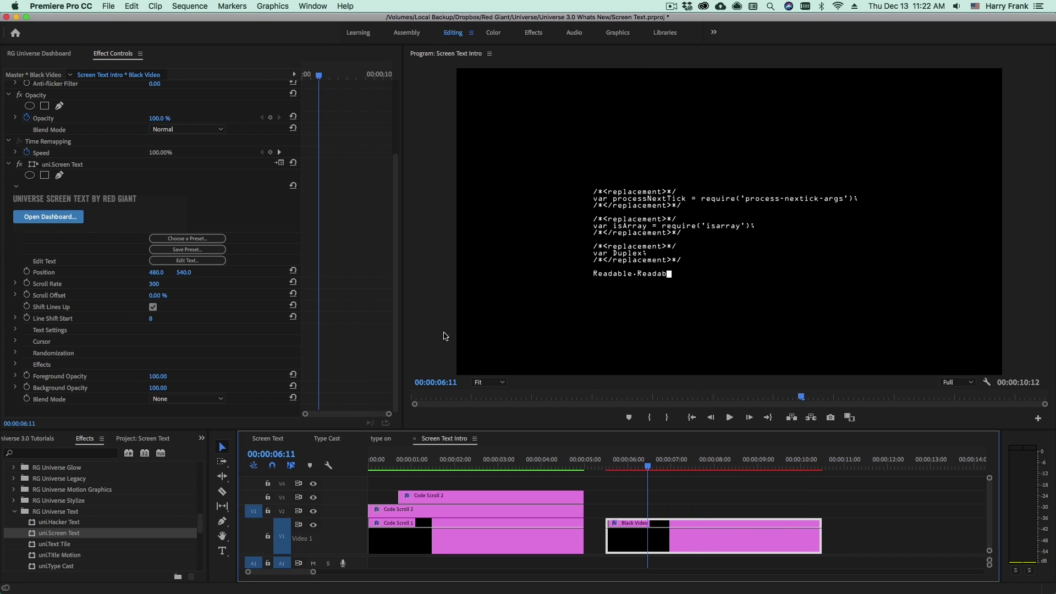
{"action": "left_click_drag", "start_coordinate": [618, 454], "coordinate": [700, 472]}
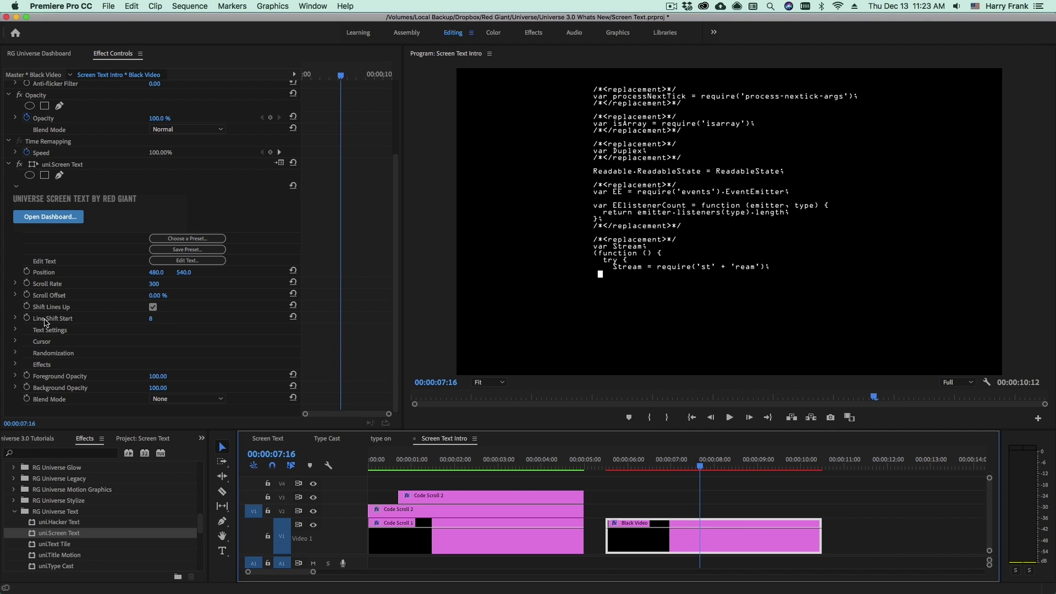
- Set Line Shift Start to 20, then play from 05:17 and scrub around 06:22 to check it
{"action": "left_click", "coordinate": [152, 320]}
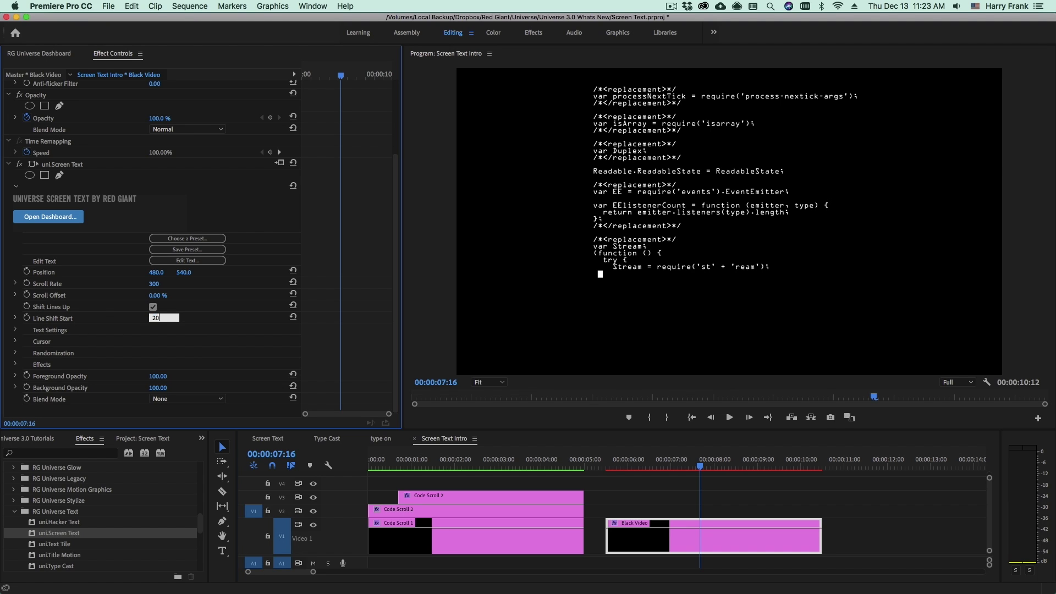
{"action": "key", "text": "Return"}
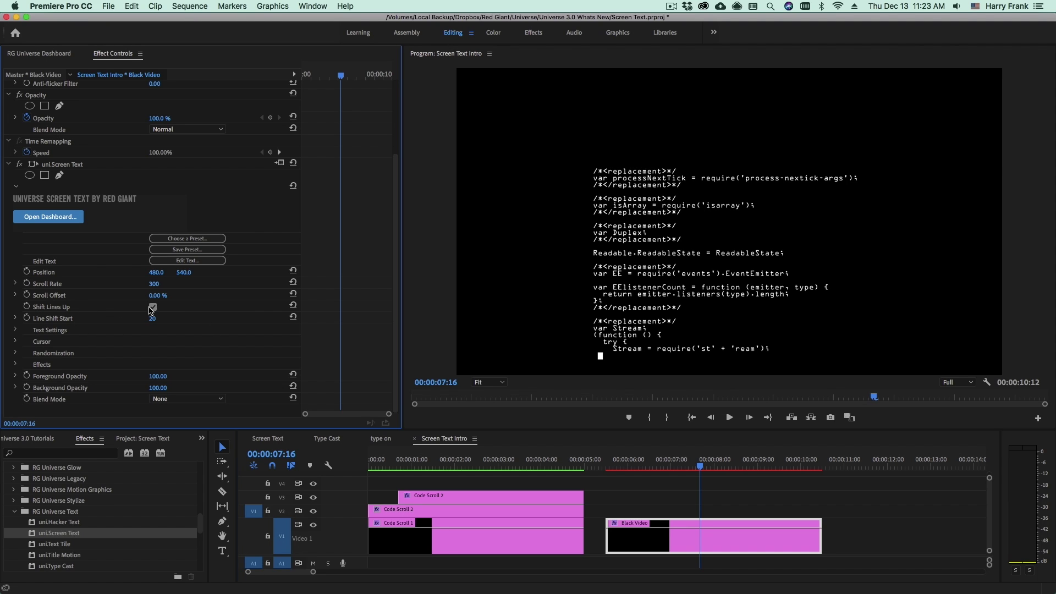
{"action": "left_click", "coordinate": [611, 463]}
{"action": "key", "text": "space"}
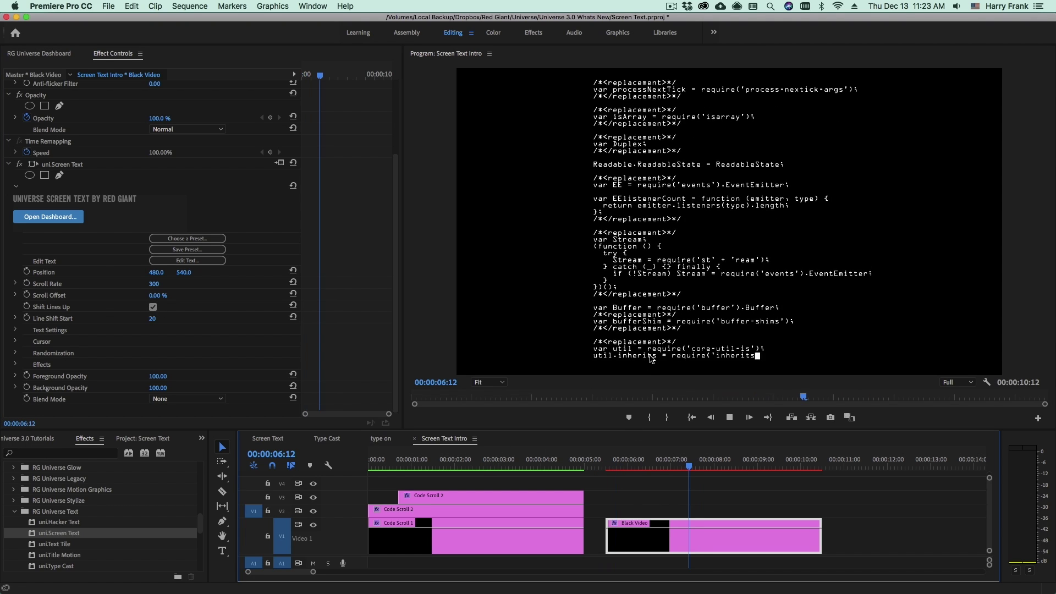
{"action": "key", "text": "space"}
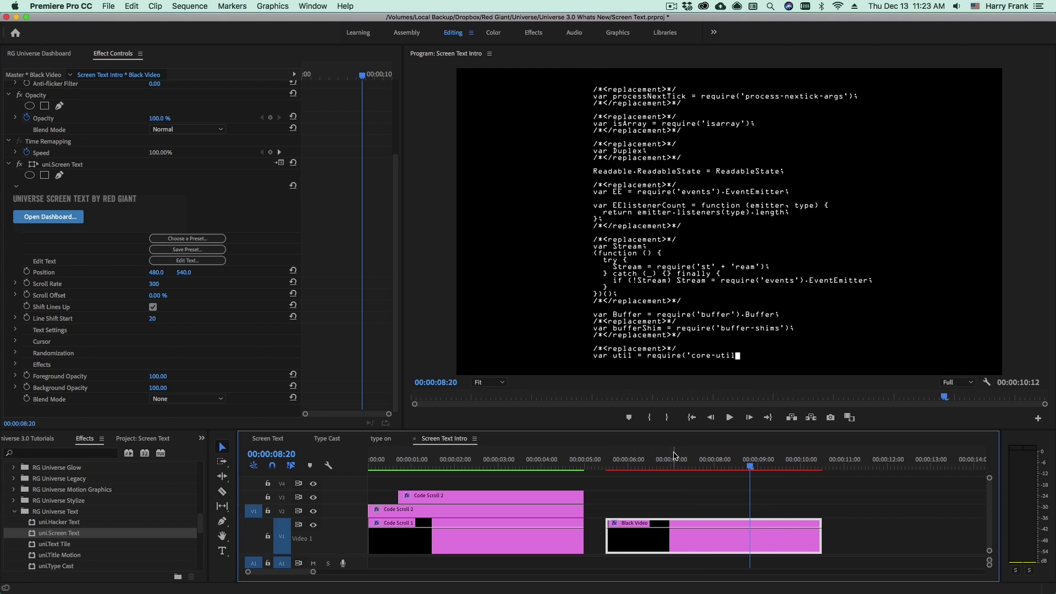
{"action": "left_click_drag", "start_coordinate": [613, 461], "coordinate": [672, 469]}
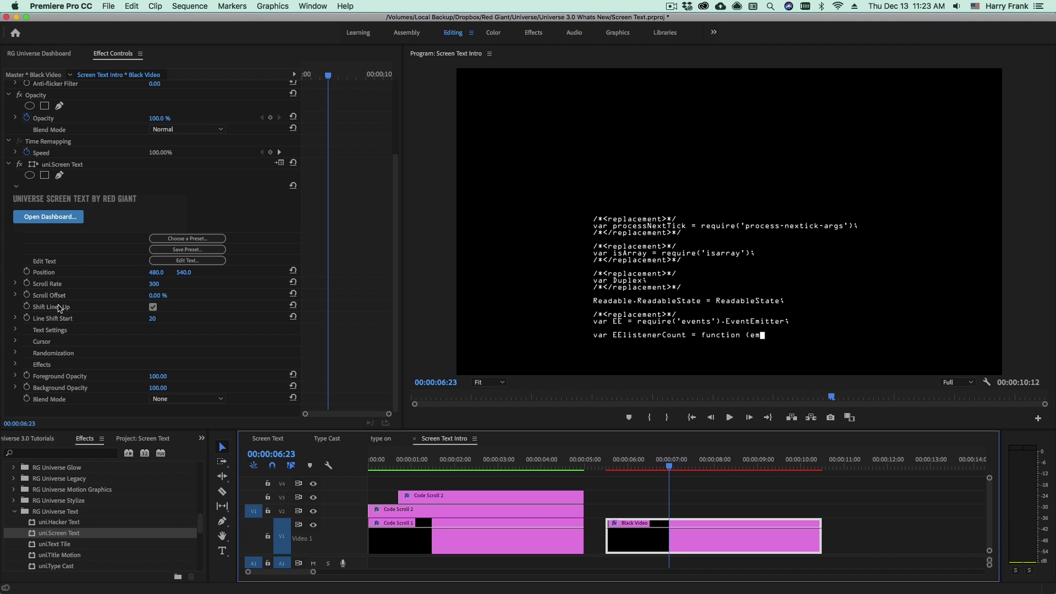
{"action": "left_click", "coordinate": [154, 284]}
{"action": "type", "text": "0"}
{"action": "key", "text": "Return"}
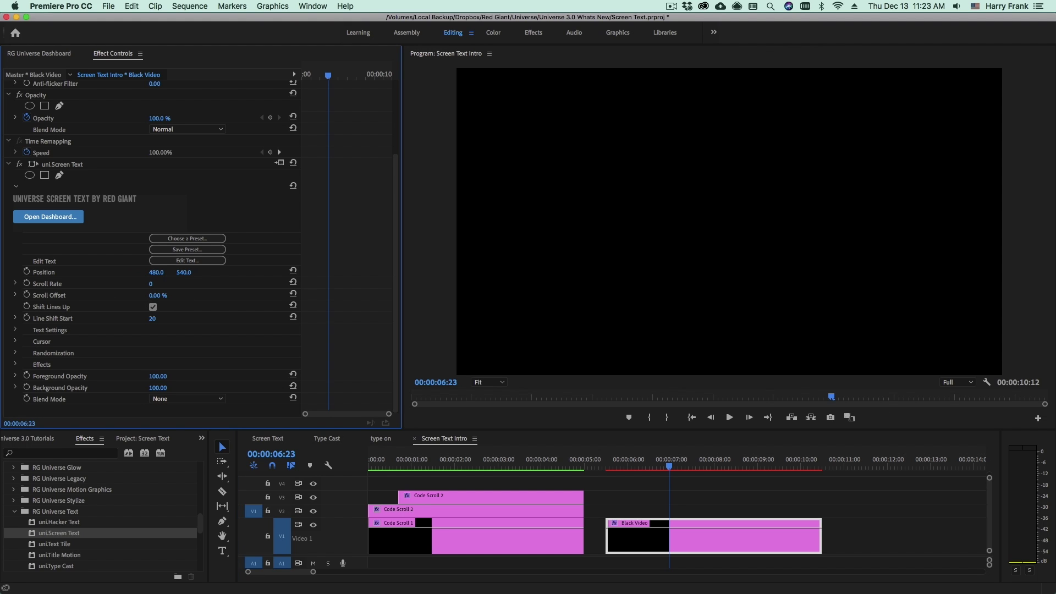
{"action": "left_click_drag", "start_coordinate": [158, 296], "coordinate": [86, 325]}
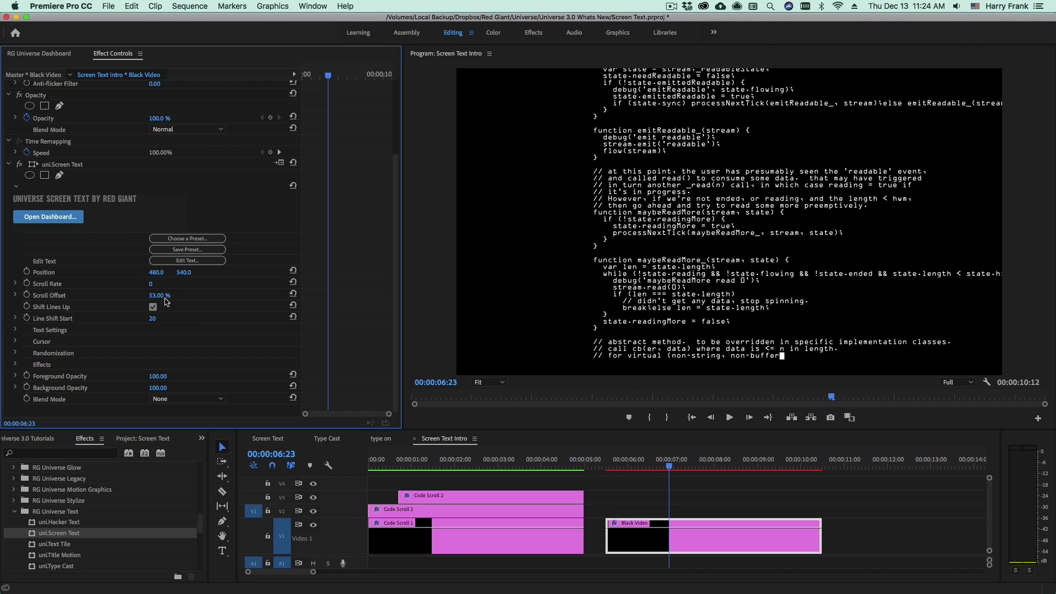
{"action": "left_click", "coordinate": [151, 284]}
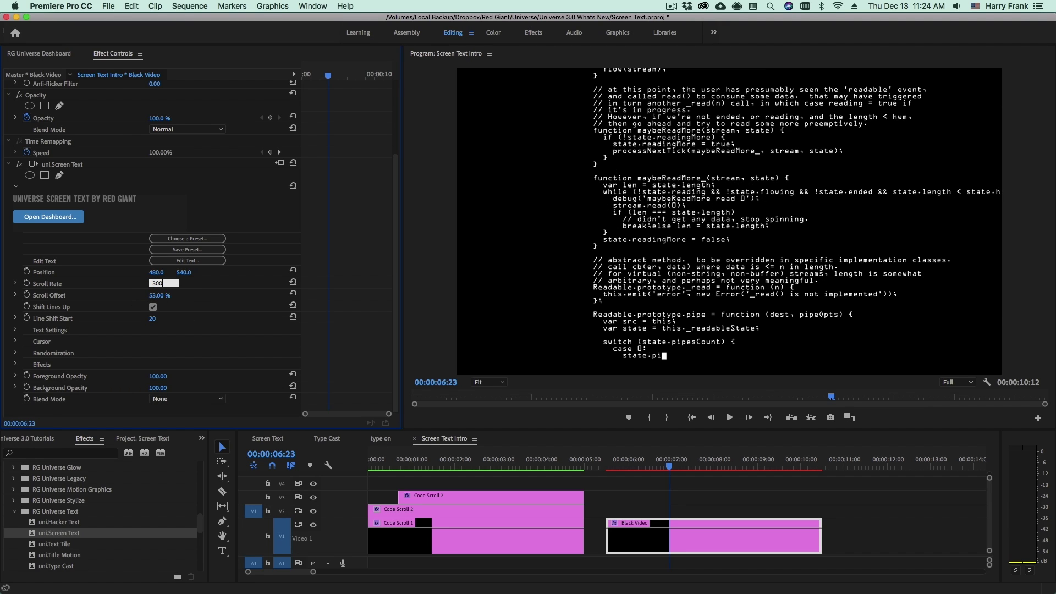
{"action": "key", "text": "Tab"}
{"action": "type", "text": "0"}
{"action": "left_click_drag", "start_coordinate": [607, 466], "coordinate": [747, 484]}
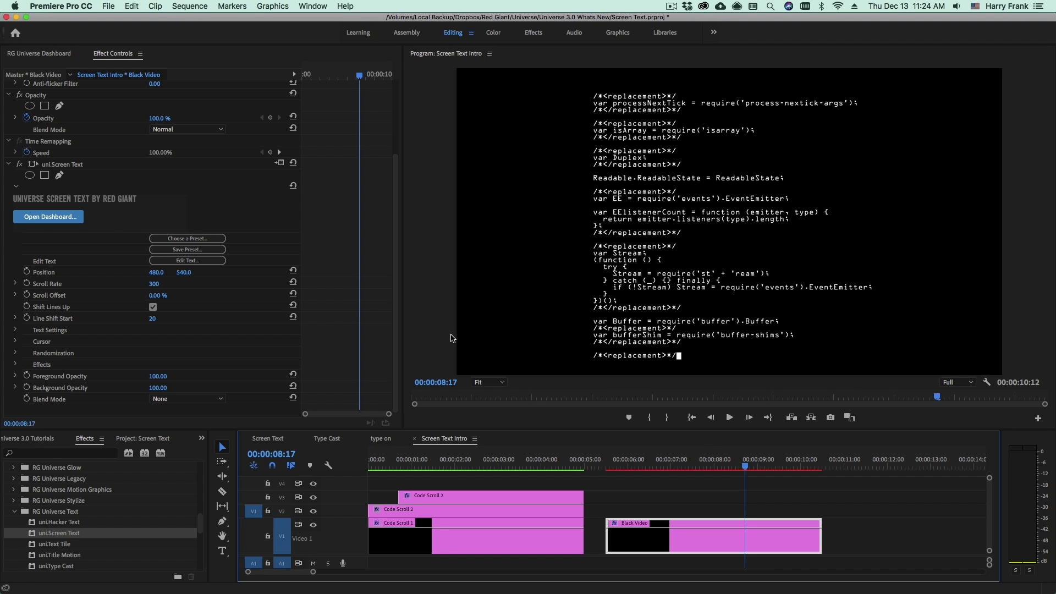
- Expand the code's text settings and set its font size to 12
{"action": "left_click", "coordinate": [16, 330]}
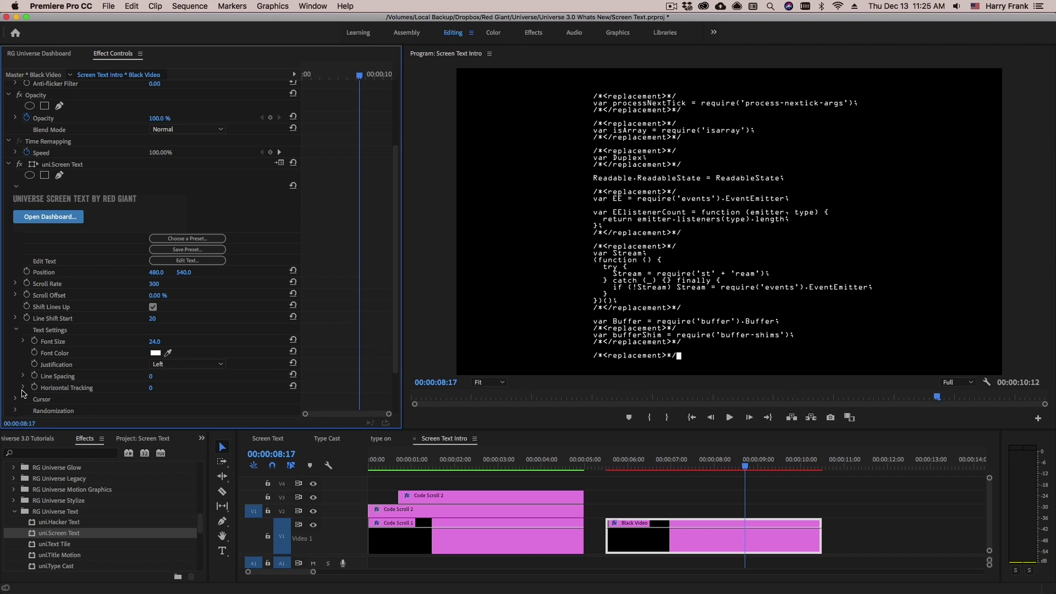
{"action": "left_click", "coordinate": [154, 342]}
{"action": "type", "text": "12"}
{"action": "key", "text": "Return"}
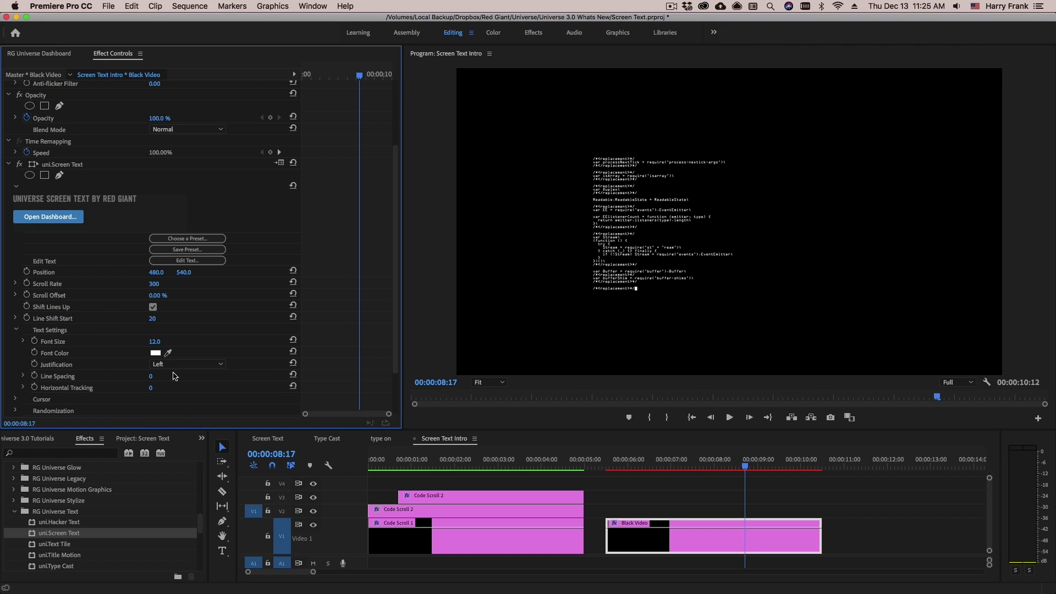
- Set the Font Color to green (188D2A) in the Color Picker
{"action": "left_click", "coordinate": [155, 353]}
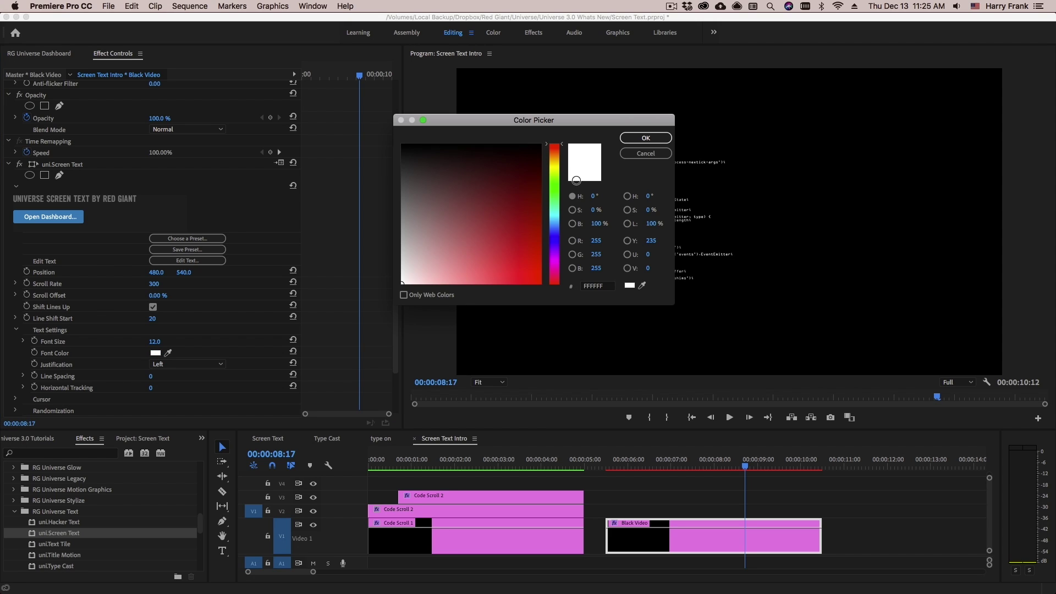
{"action": "left_click", "coordinate": [554, 195]}
{"action": "left_click", "coordinate": [517, 221]}
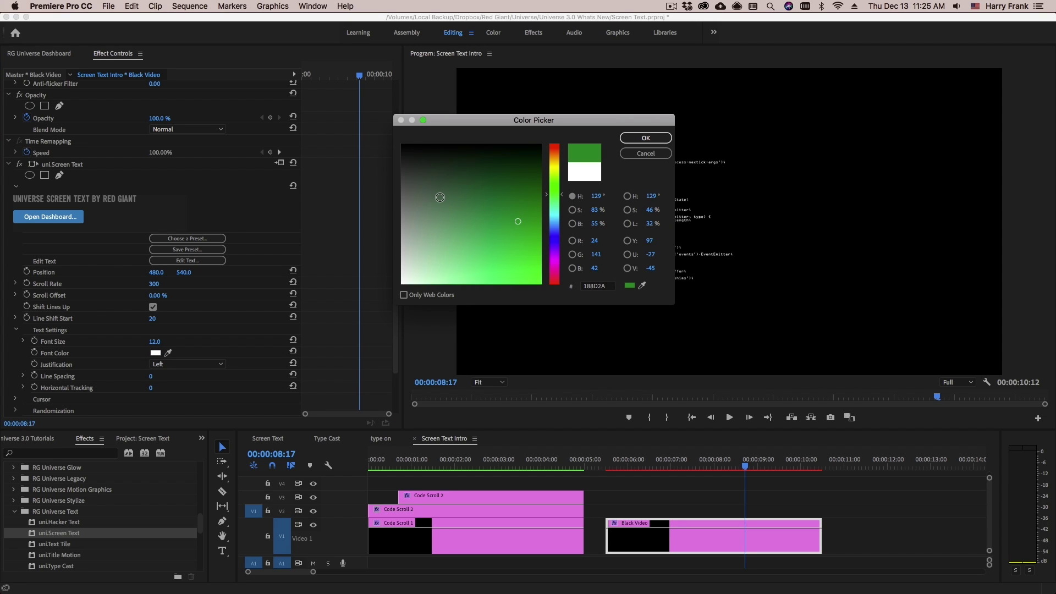
{"action": "key", "text": "Return"}
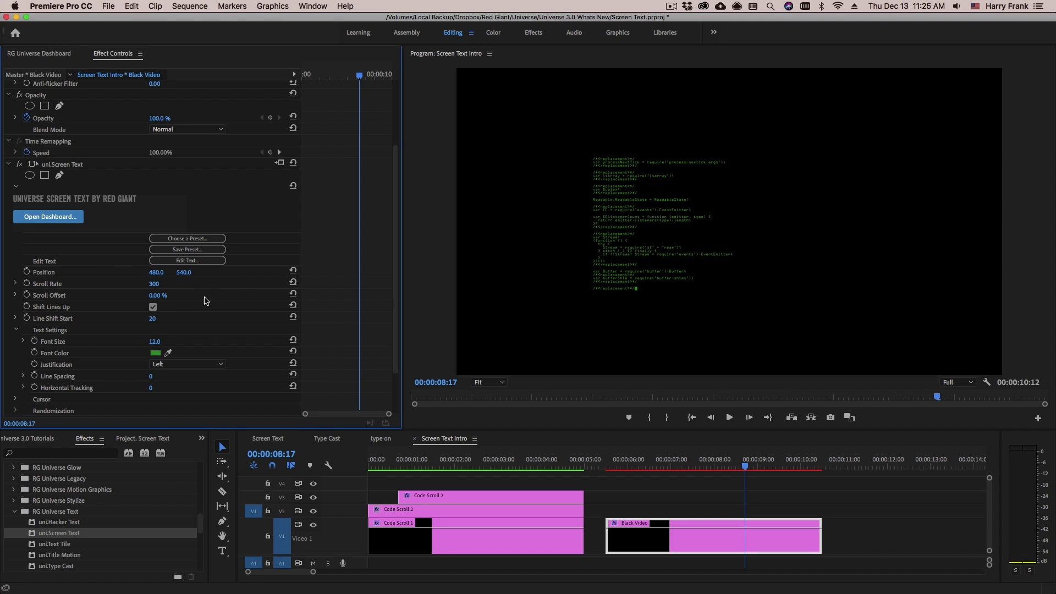
- Enable Glow and Scan Lines on the code text, checking the result at 100% monitor zoom
{"action": "scroll", "coordinate": [60, 356], "scroll_direction": "down", "scroll_amount": 3}
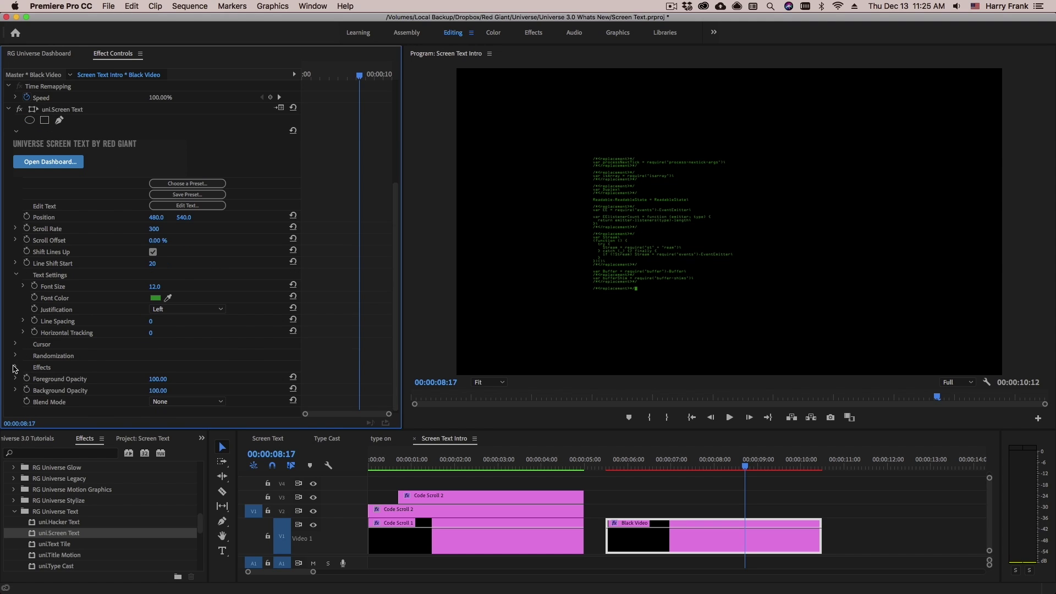
{"action": "left_click", "coordinate": [15, 367]}
{"action": "scroll", "coordinate": [74, 378], "scroll_direction": "down", "scroll_amount": 3}
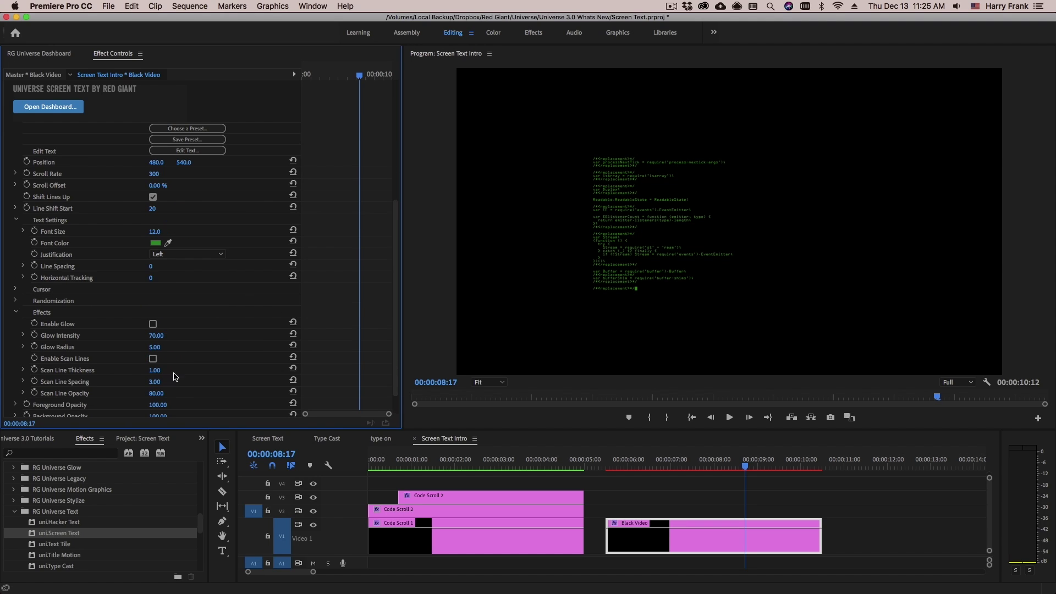
{"action": "left_click", "coordinate": [153, 324]}
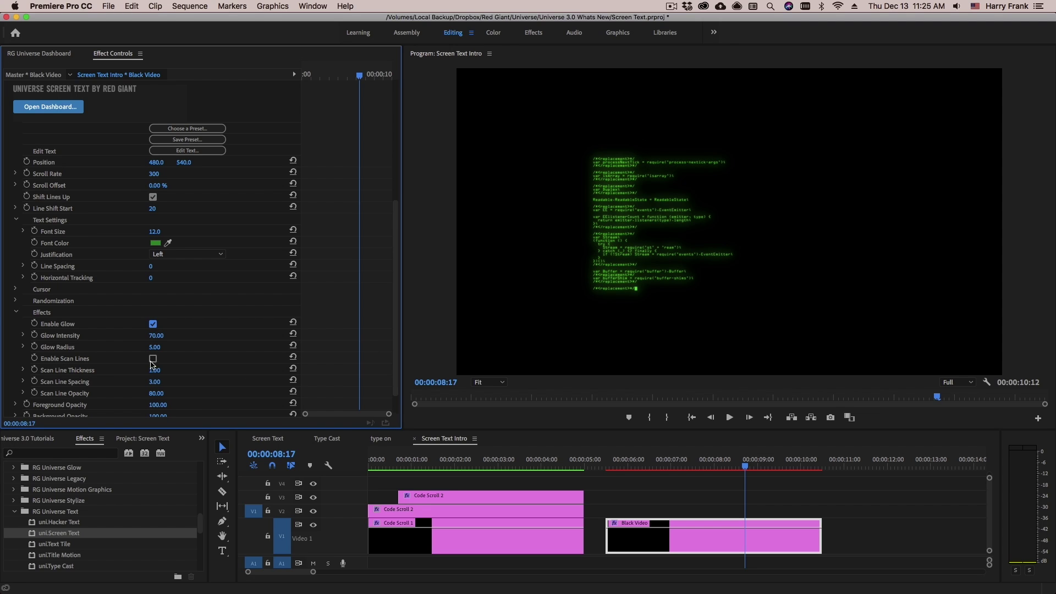
{"action": "key", "text": "Right"}
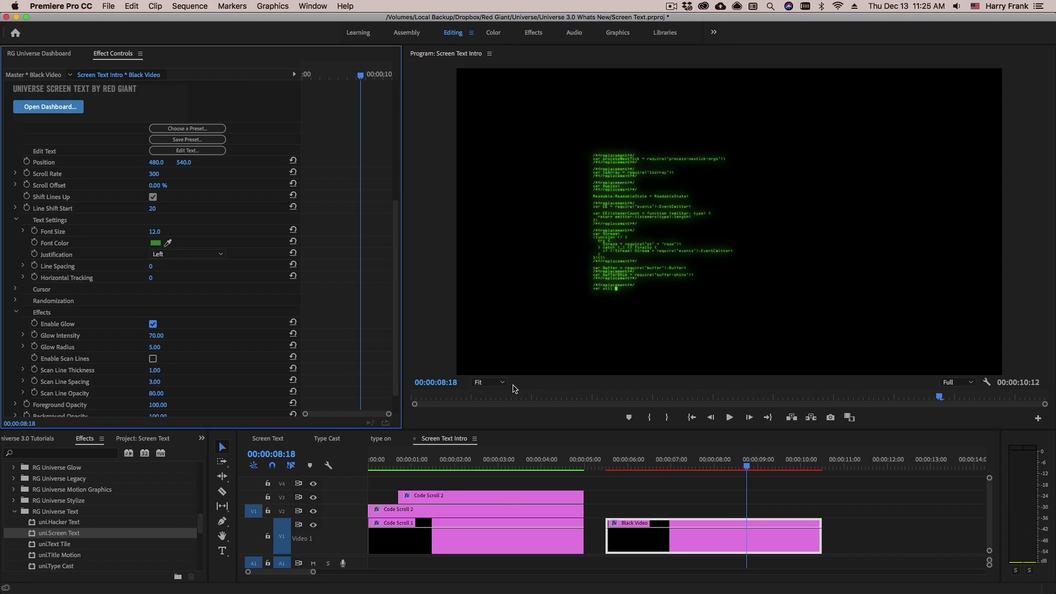
{"action": "left_click", "coordinate": [495, 383]}
{"action": "left_click", "coordinate": [500, 463]}
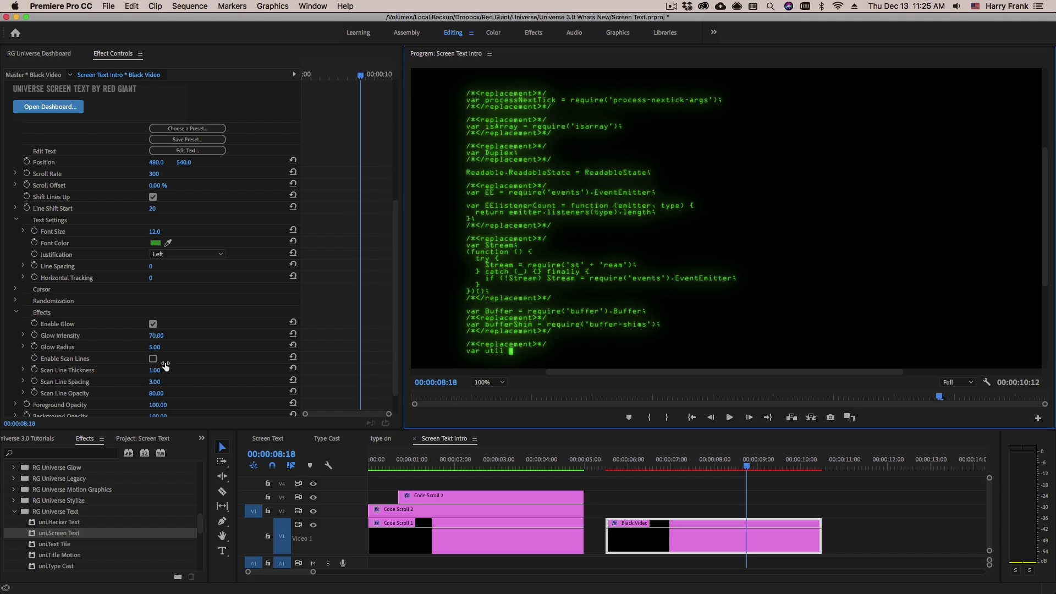
{"action": "left_click", "coordinate": [153, 324]}
{"action": "left_click", "coordinate": [153, 324]}
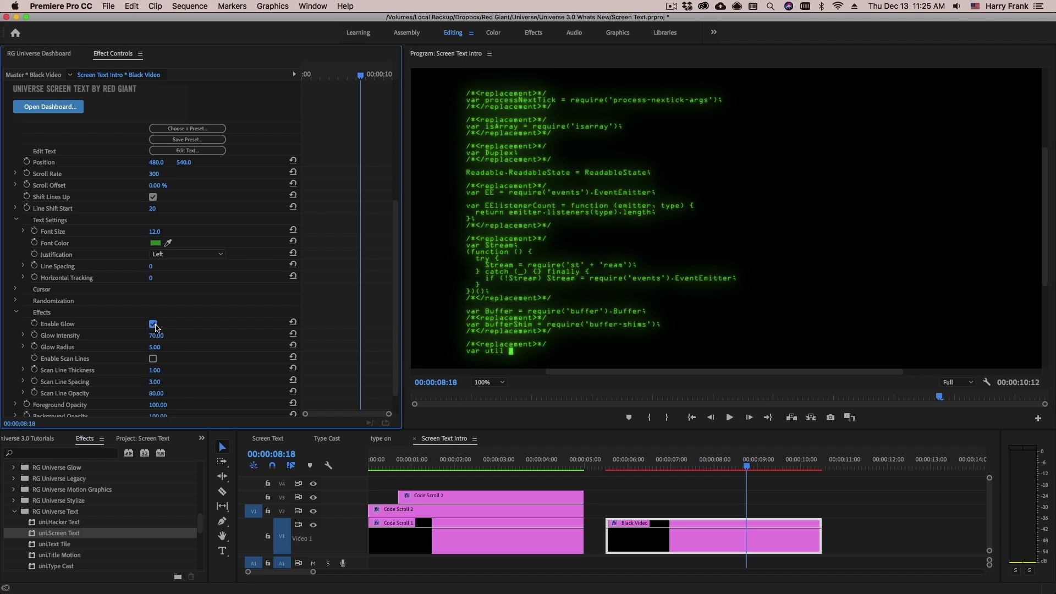
{"action": "left_click", "coordinate": [153, 359]}
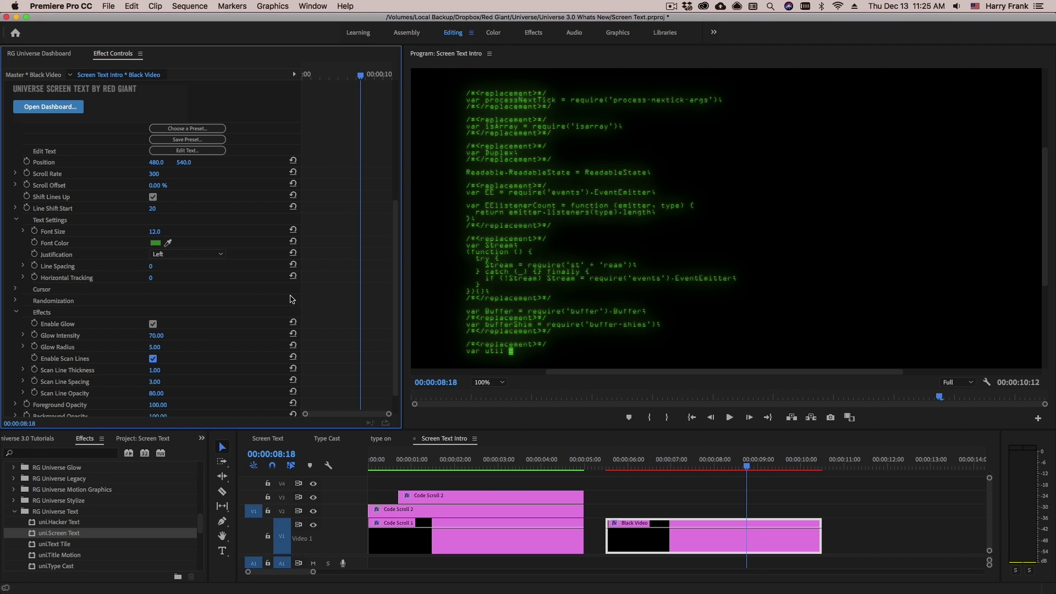
- Return the monitor to Fit and shift the code to Position 243, 540
{"action": "left_click", "coordinate": [492, 383]}
{"action": "left_click", "coordinate": [483, 392]}
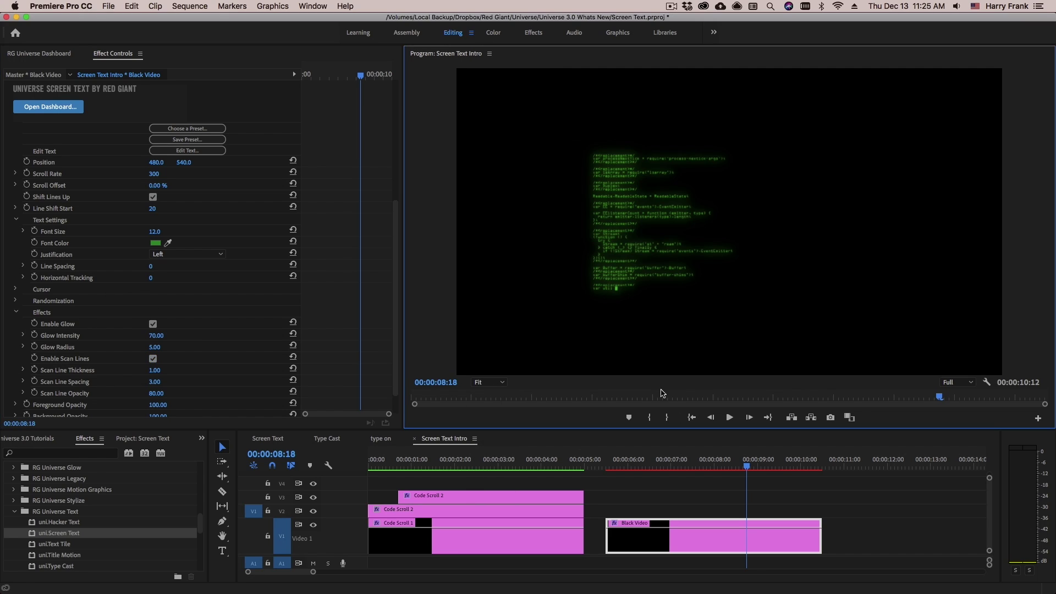
{"action": "left_click_drag", "start_coordinate": [156, 162], "coordinate": [26, 162]}
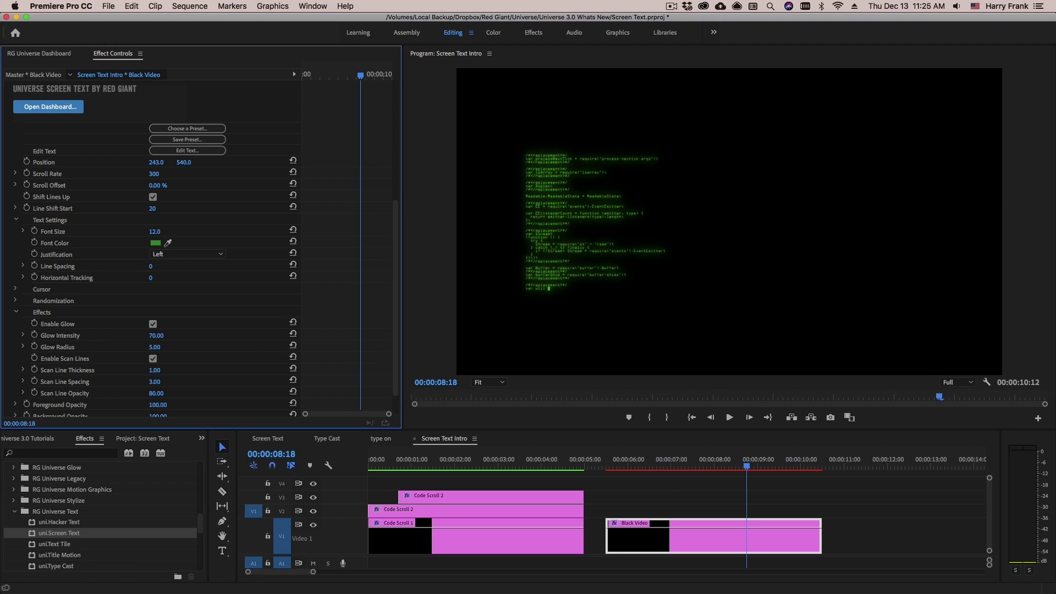
{"action": "mouse_move", "coordinate": [183, 162]}
{"action": "left_mouse_down"}
{"action": "mouse_move", "coordinate": [124, 162]}
{"action": "mouse_move", "coordinate": [184, 162]}
{"action": "left_mouse_up"}
{"action": "left_click", "coordinate": [742, 460]}
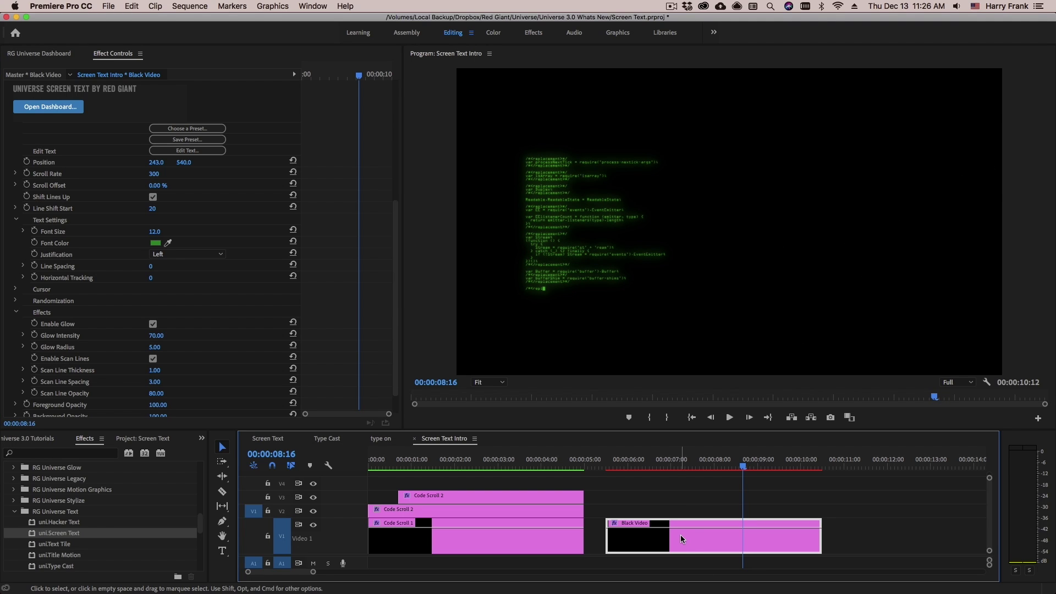
- Copy the Black Video clip onto track V2 and move the copy to Position X 1393
{"action": "key", "text": "super+shift+a"}
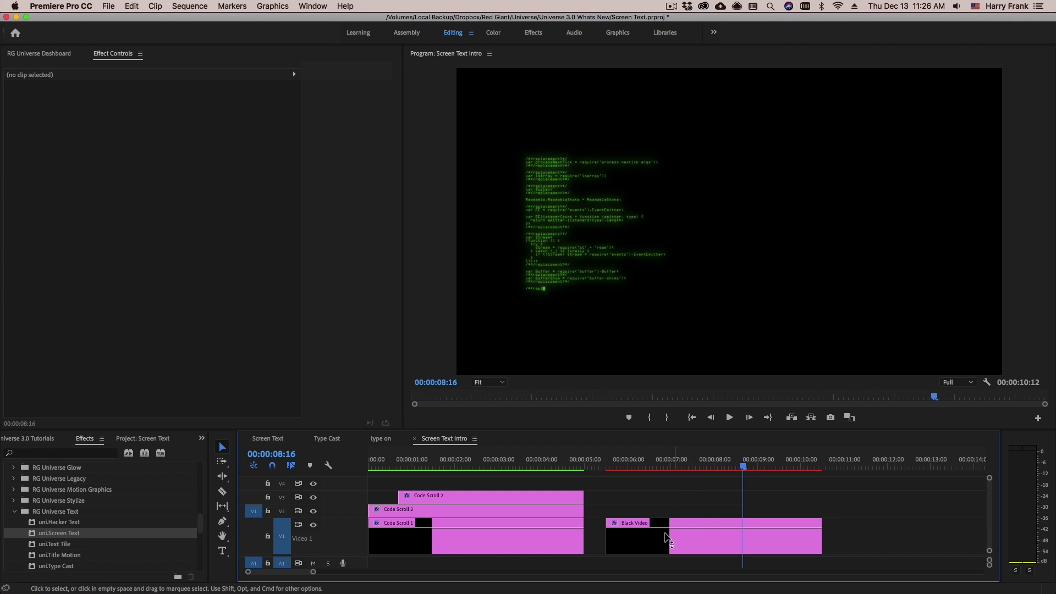
{"action": "left_click", "coordinate": [697, 542]}
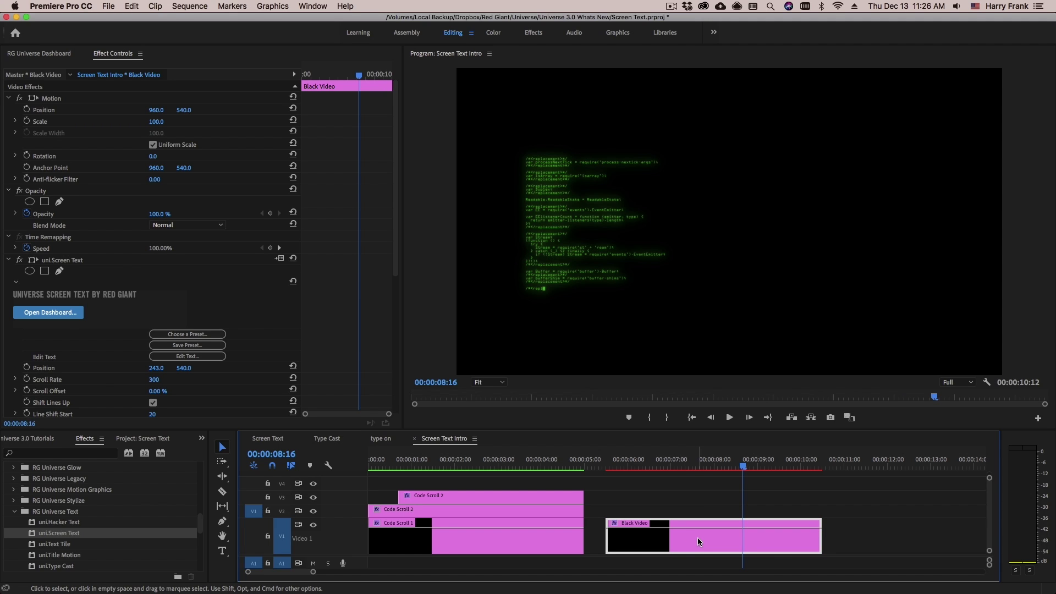
{"action": "left_click_drag", "start_coordinate": [694, 538], "coordinate": [699, 511]}
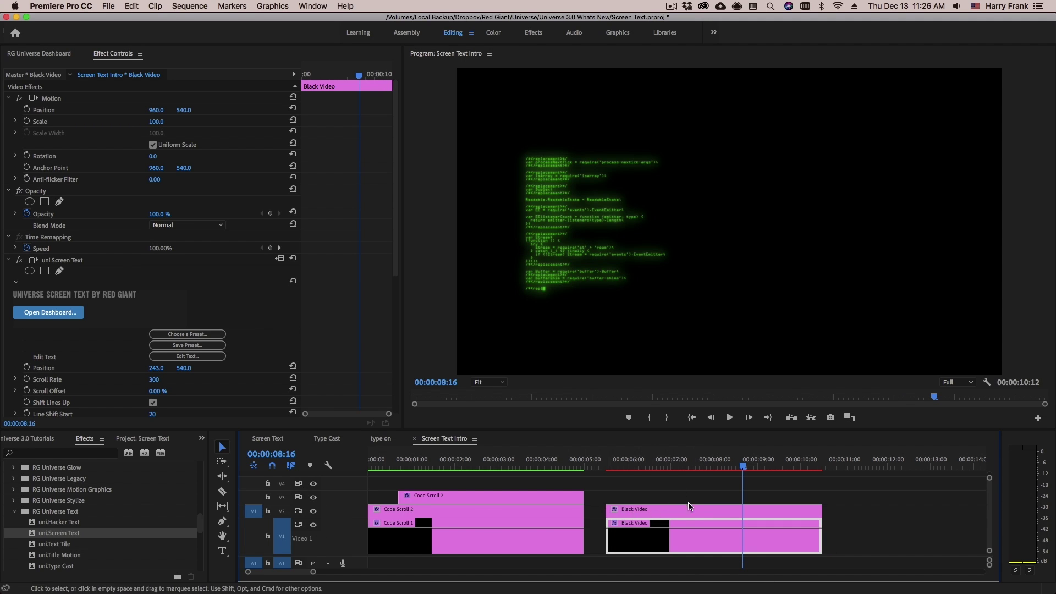
{"action": "left_click", "coordinate": [691, 509]}
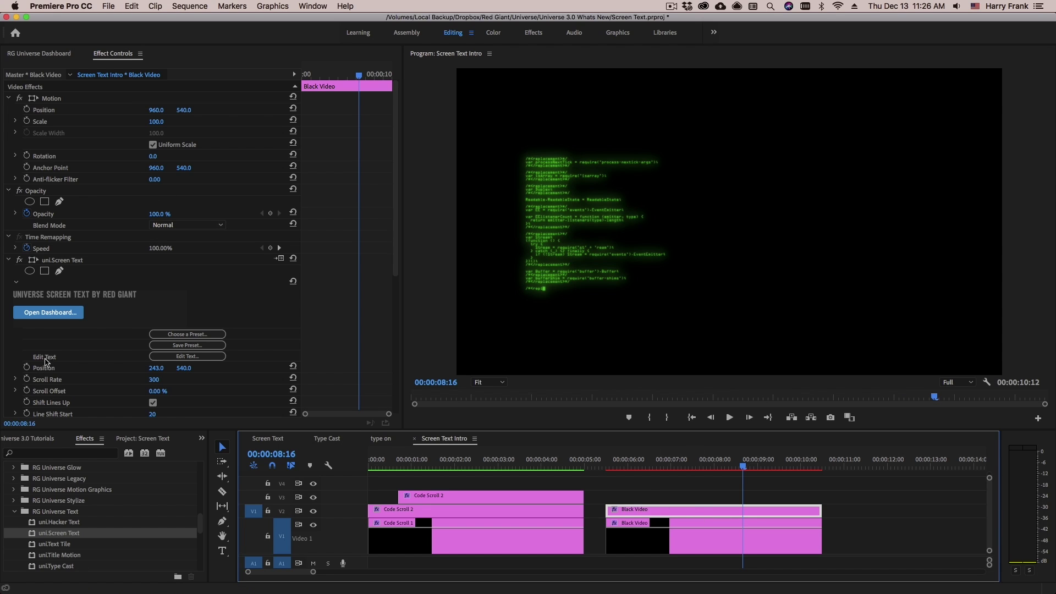
{"action": "scroll", "coordinate": [79, 337], "scroll_direction": "down", "scroll_amount": 6}
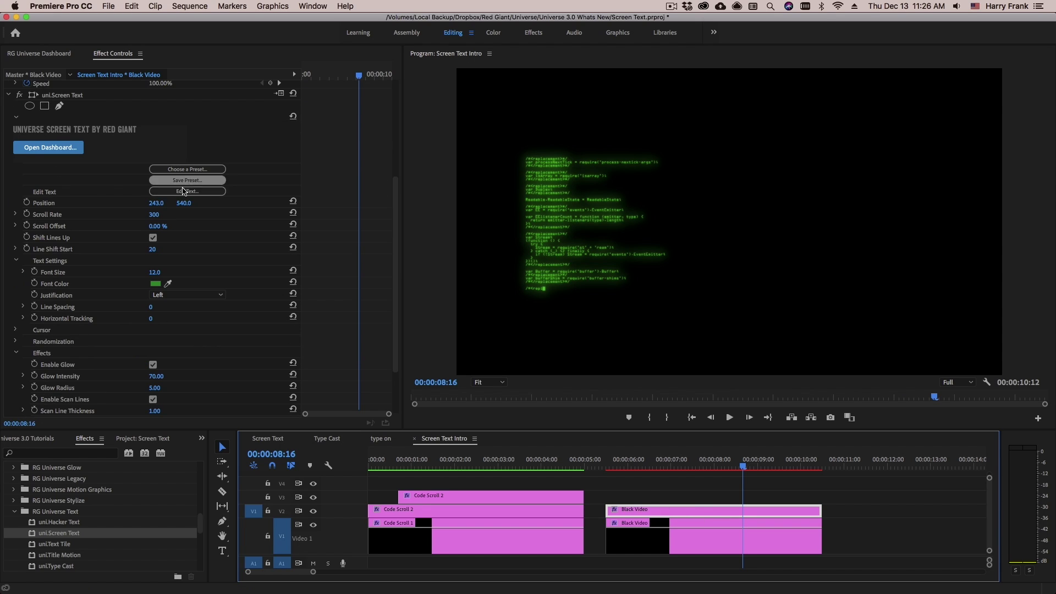
{"action": "left_click_drag", "start_coordinate": [158, 203], "coordinate": [405, 203]}
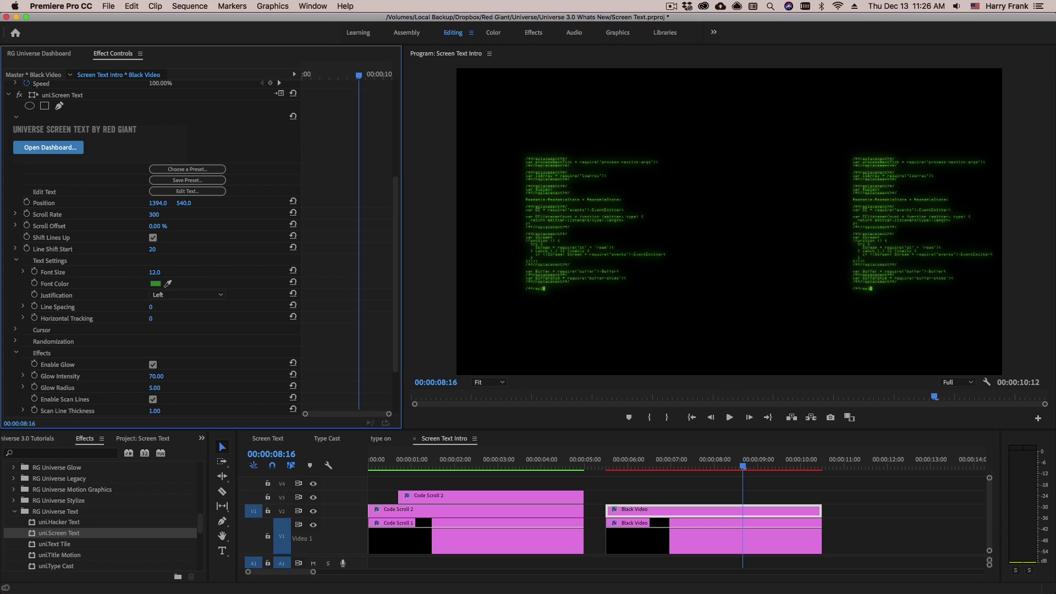
- Set the copy's Font Color to blue (1E188D) in the Color Picker
{"action": "left_click", "coordinate": [155, 283]}
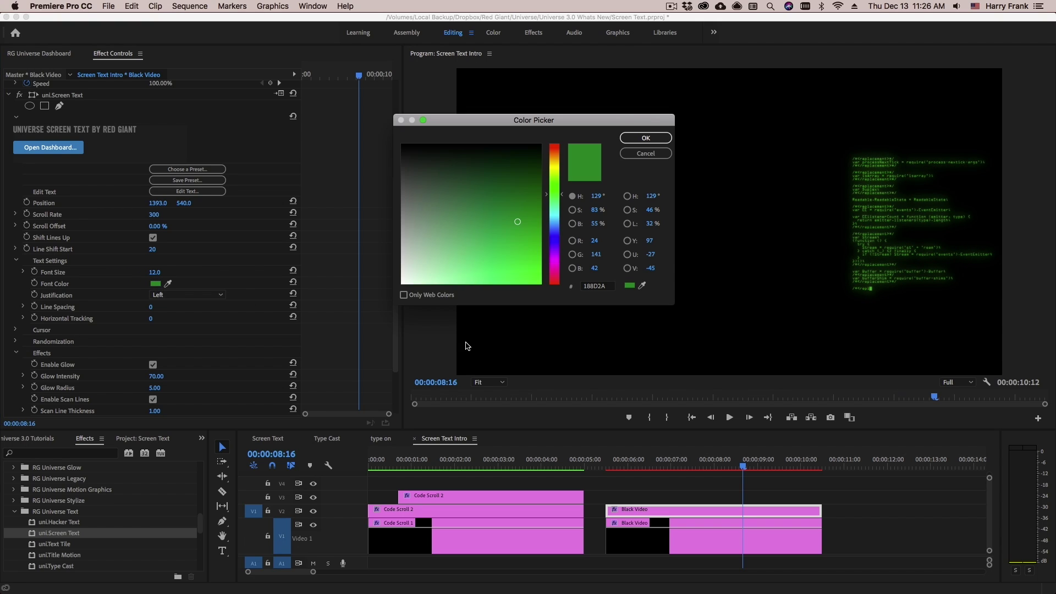
{"action": "left_click", "coordinate": [558, 238]}
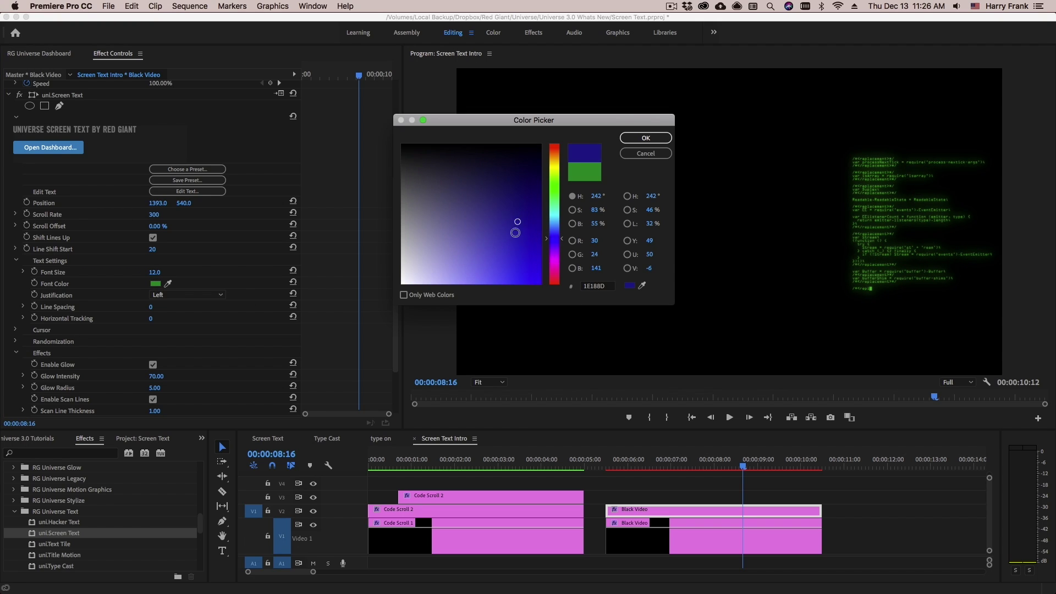
{"action": "left_click", "coordinate": [513, 248]}
{"action": "key", "text": "Return"}
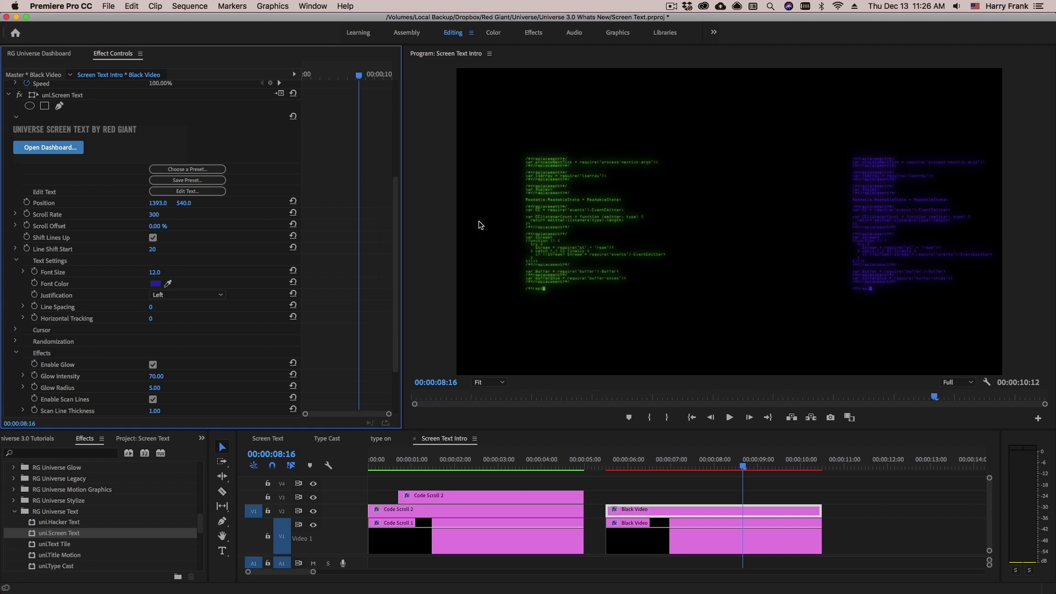
{"action": "left_click", "coordinate": [185, 170]}
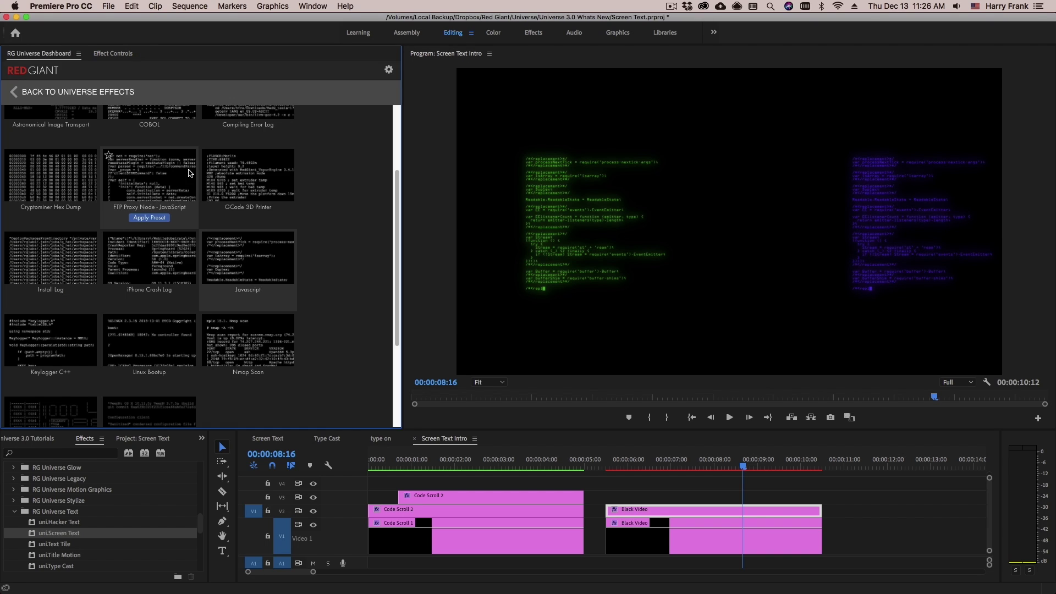
{"action": "scroll", "coordinate": [189, 173], "scroll_direction": "up", "scroll_amount": 5}
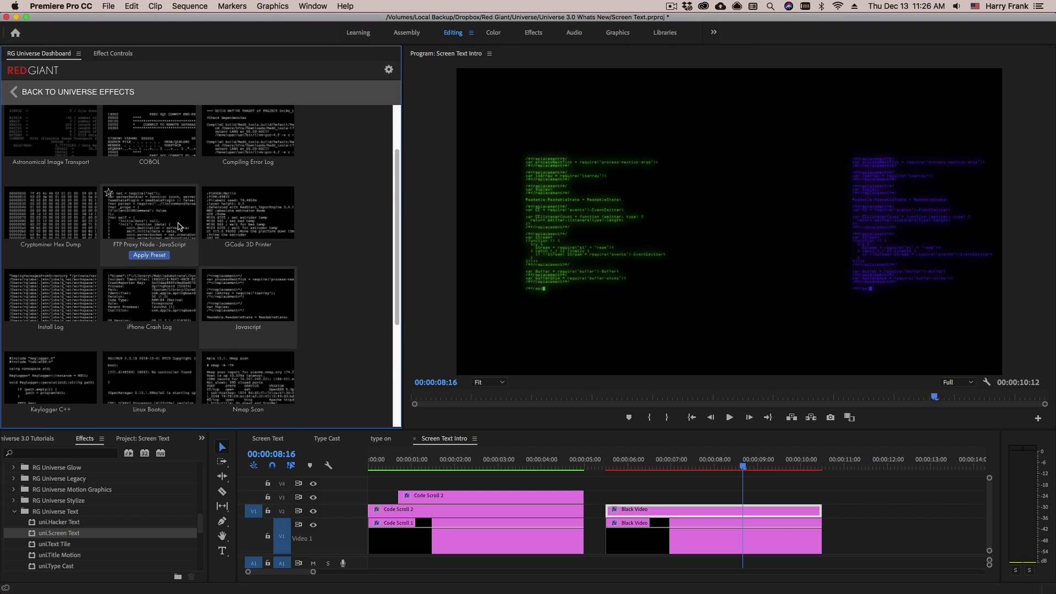
{"action": "scroll", "coordinate": [148, 308], "scroll_direction": "down", "scroll_amount": 3}
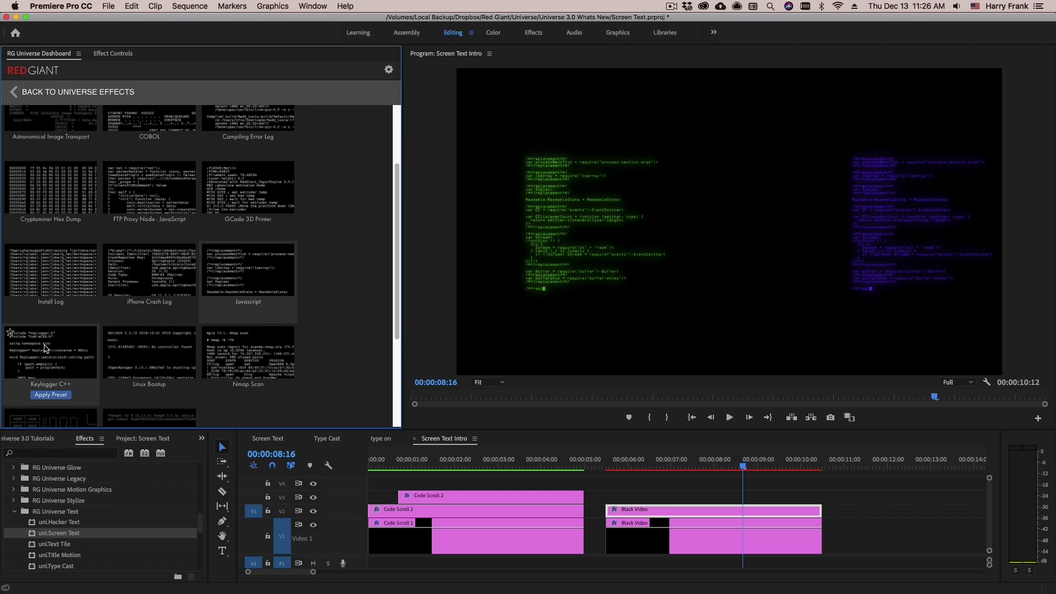
{"action": "left_click", "coordinate": [51, 395]}
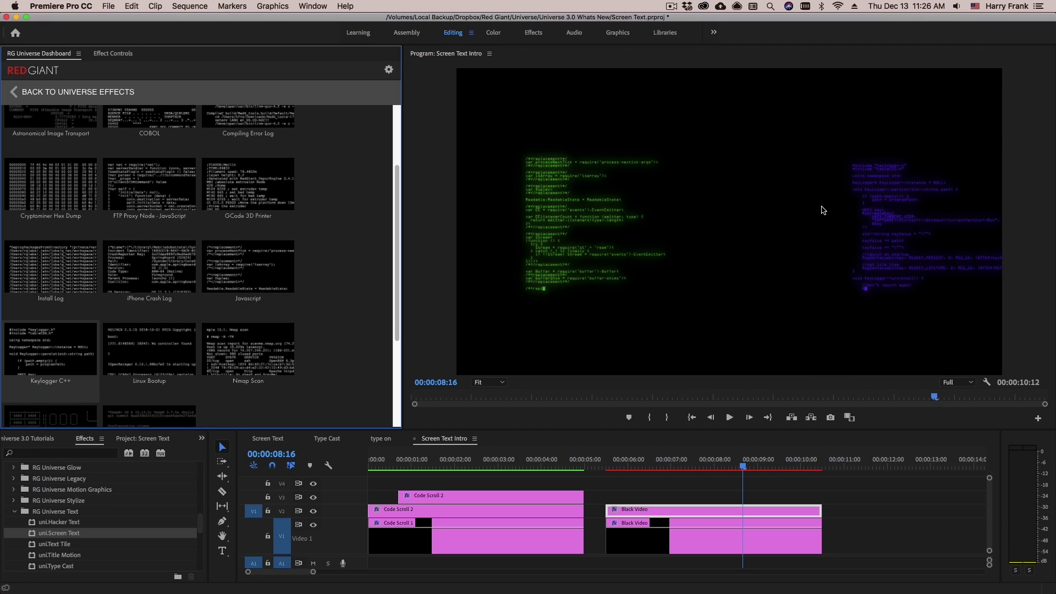
{"action": "mouse_move", "coordinate": [165, 305]}
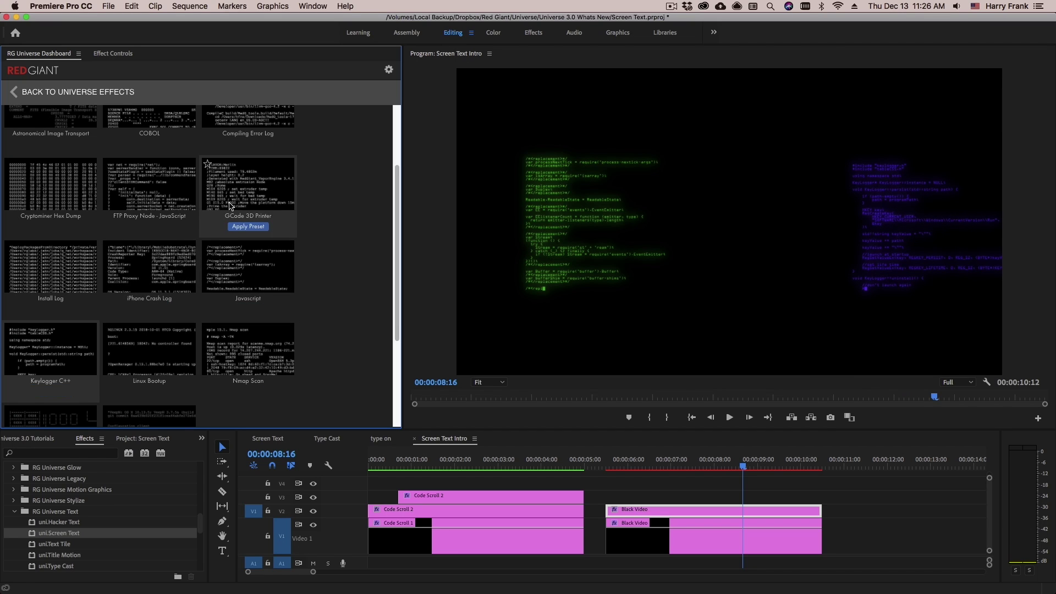
{"action": "scroll", "coordinate": [248, 258], "scroll_direction": "down", "scroll_amount": 2}
{"action": "left_click", "coordinate": [248, 340]}
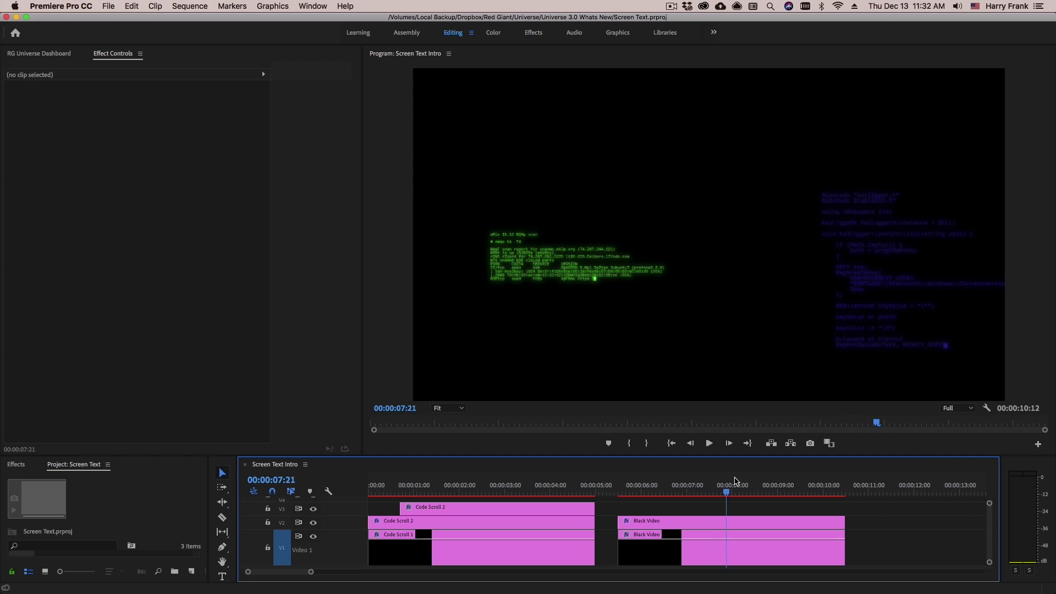
- At 00:00:08:03, Option-drag the V2 Black Video clip onto V3 and select the copy
{"action": "left_click", "coordinate": [738, 486]}
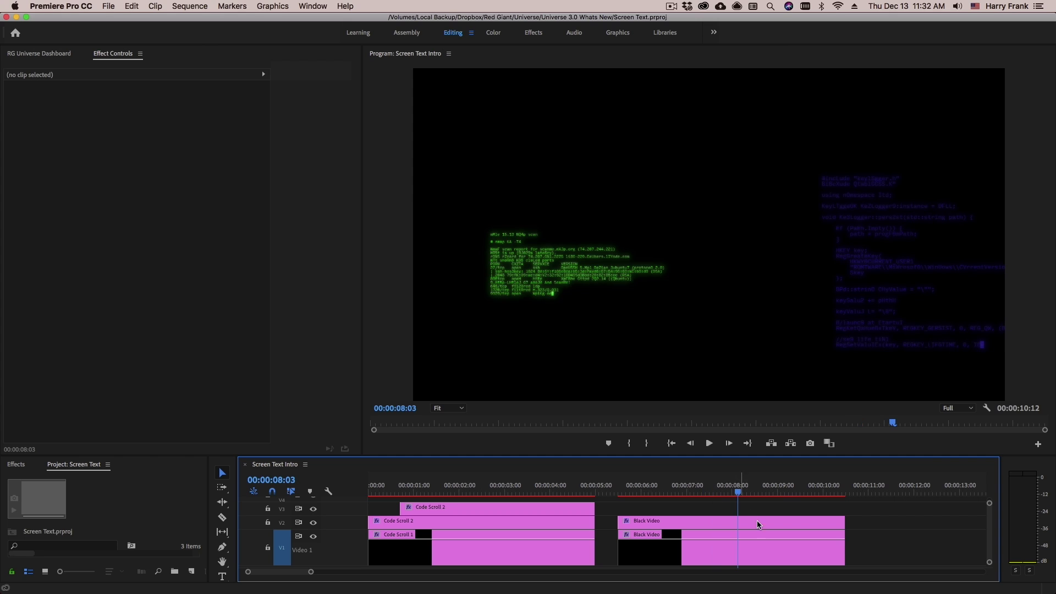
{"action": "left_click", "coordinate": [742, 524]}
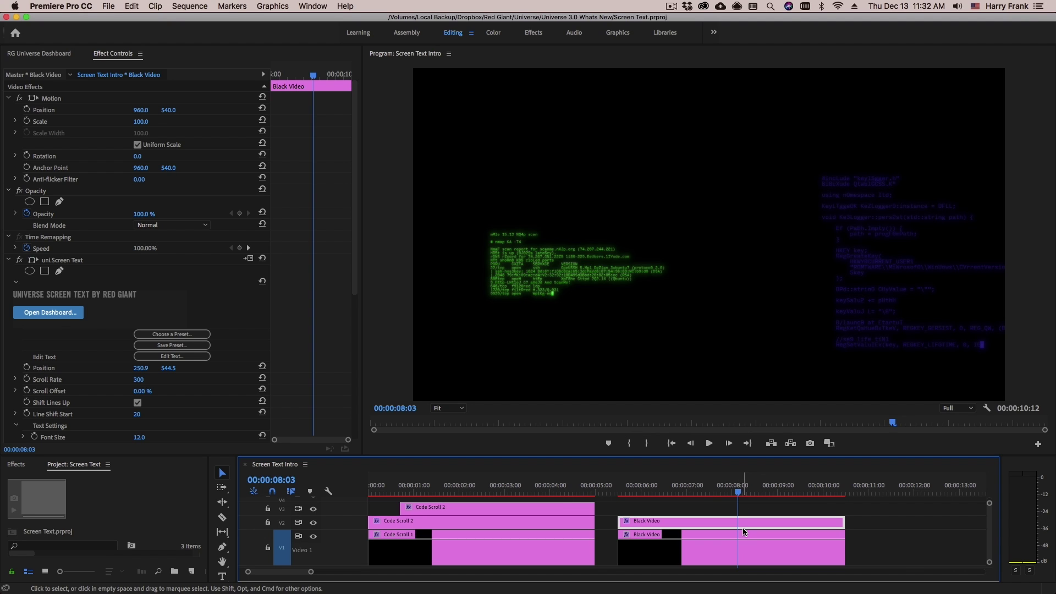
{"action": "left_click_drag", "start_coordinate": [740, 523], "coordinate": [742, 509]}
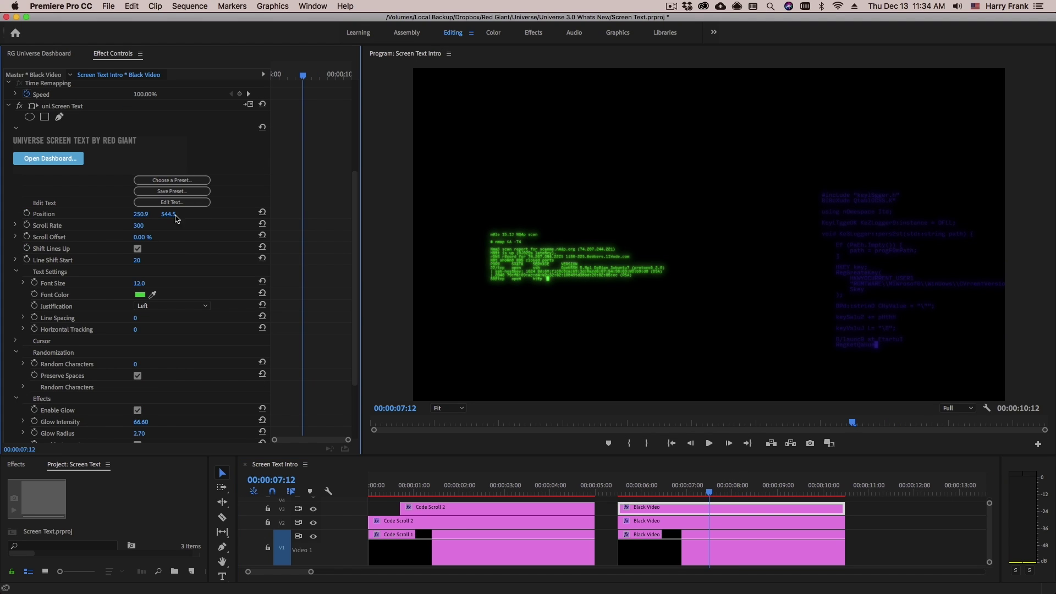
{"action": "left_click", "coordinate": [176, 204]}
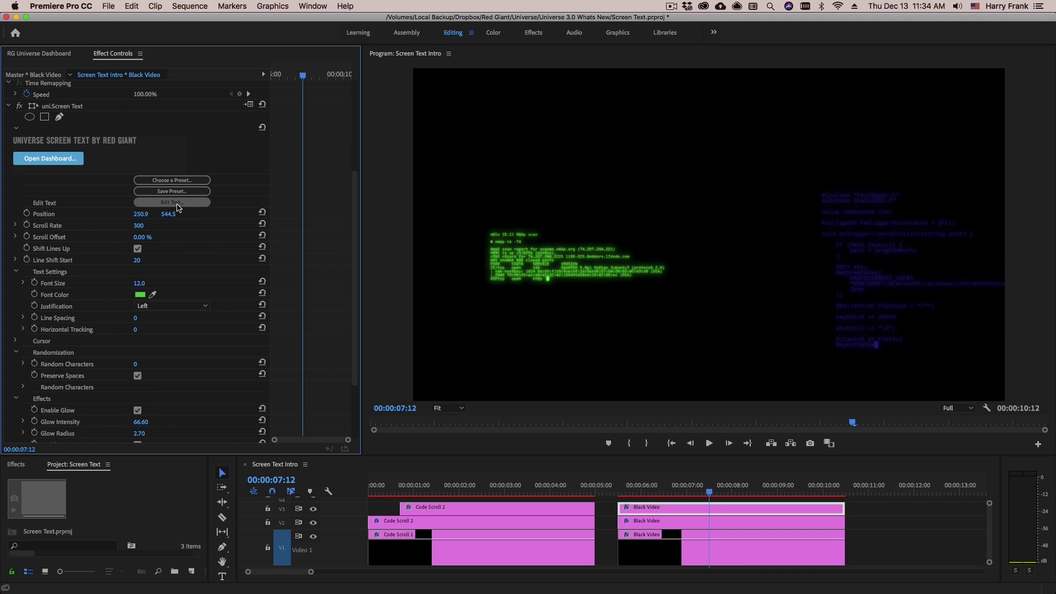
- Replace the V3 clip's code text with ENCRYPTION and set its font size to 96
{"action": "left_click", "coordinate": [557, 302]}
{"action": "key", "text": "super+a"}
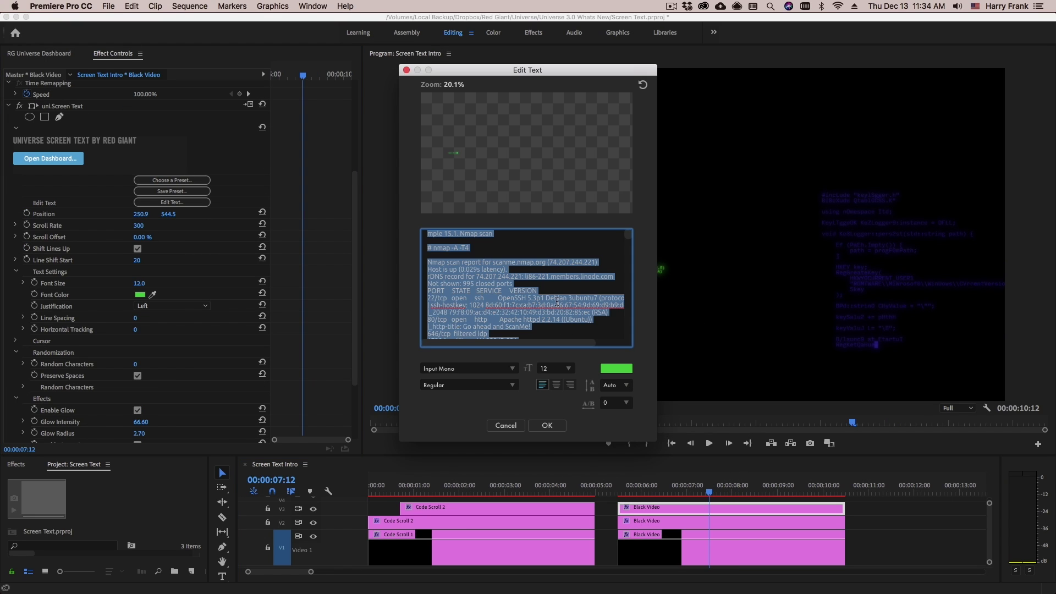
{"action": "type", "text": "ENCRYPTION"}
{"action": "left_click", "coordinate": [554, 368]}
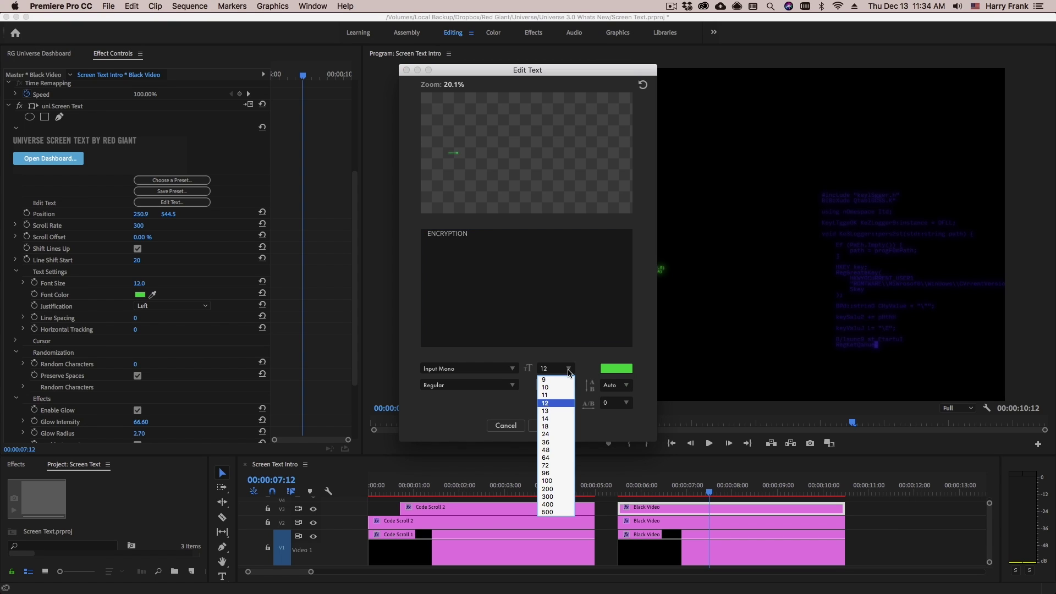
{"action": "left_click", "coordinate": [554, 473]}
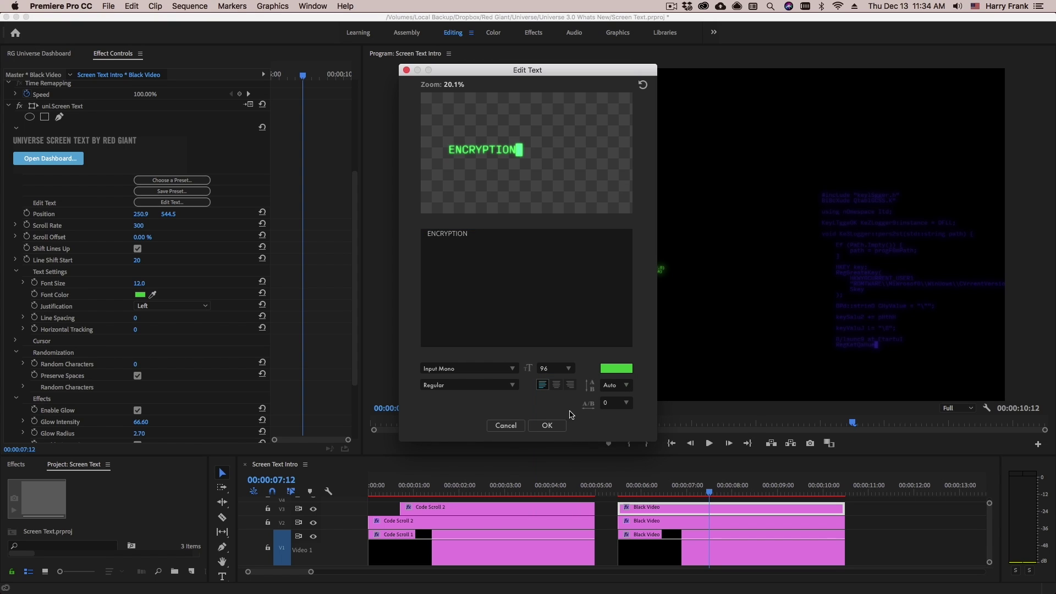
{"action": "left_click", "coordinate": [512, 368]}
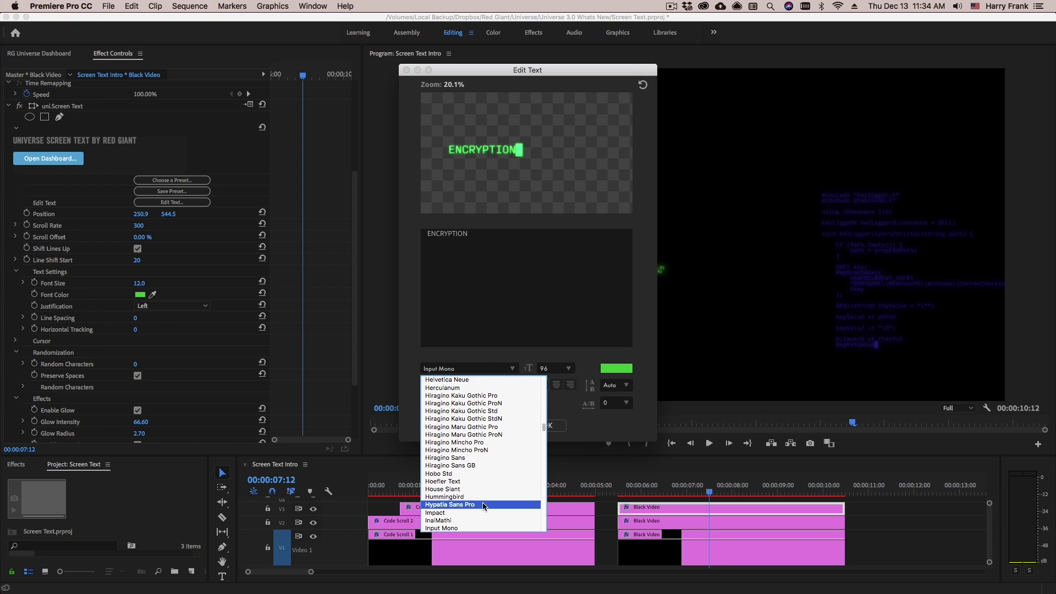
{"action": "scroll", "coordinate": [483, 479], "scroll_direction": "down", "scroll_amount": 3}
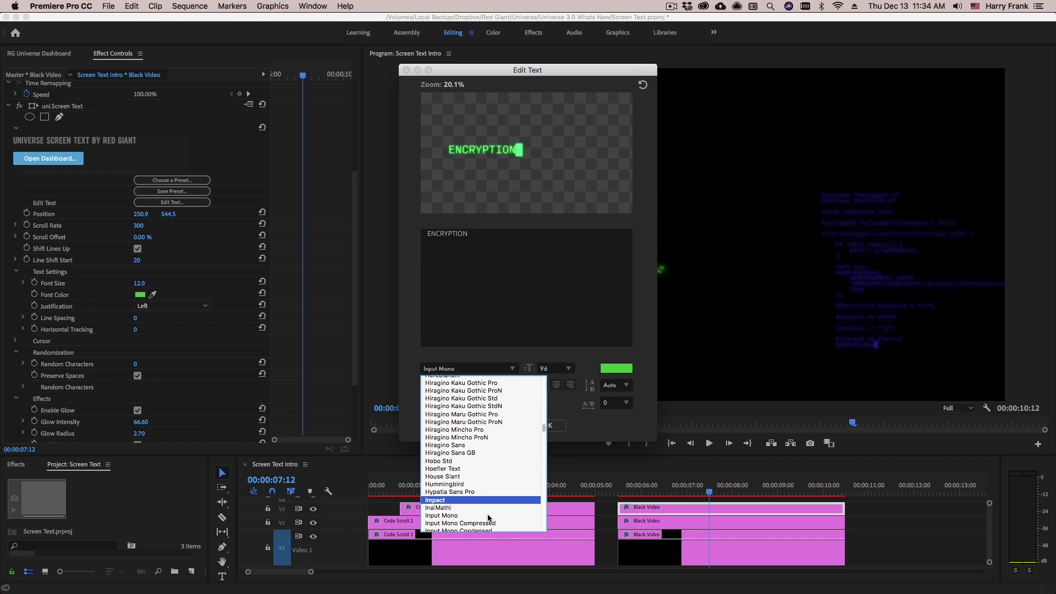
- Apply the Input Mono Compressed font and move ENCRYPTION to Position X 787.9
{"action": "left_click", "coordinate": [488, 520]}
{"action": "left_click", "coordinate": [547, 425]}
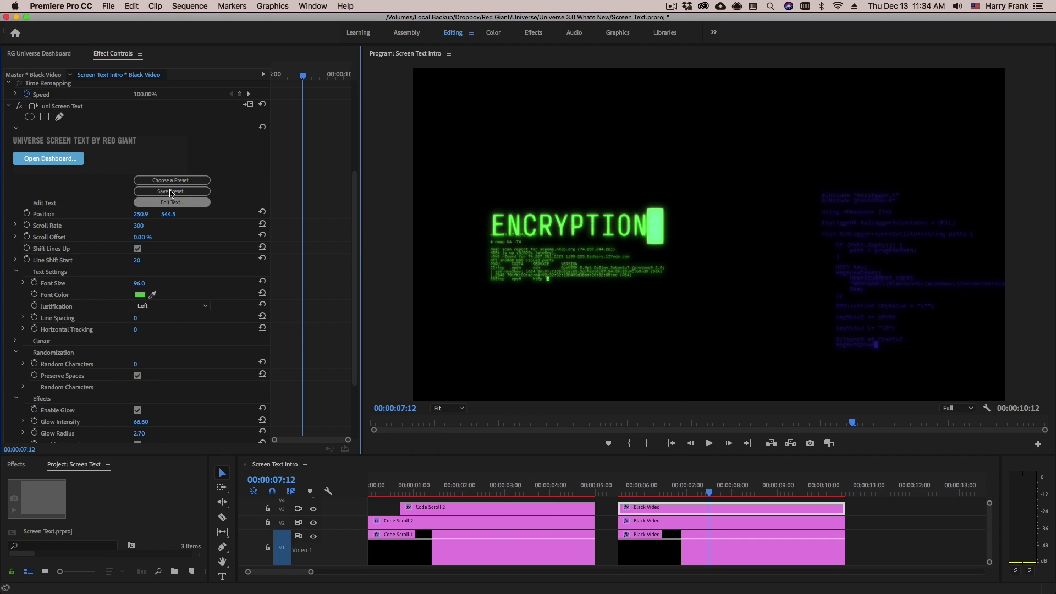
{"action": "left_click_drag", "start_coordinate": [153, 218], "coordinate": [448, 218]}
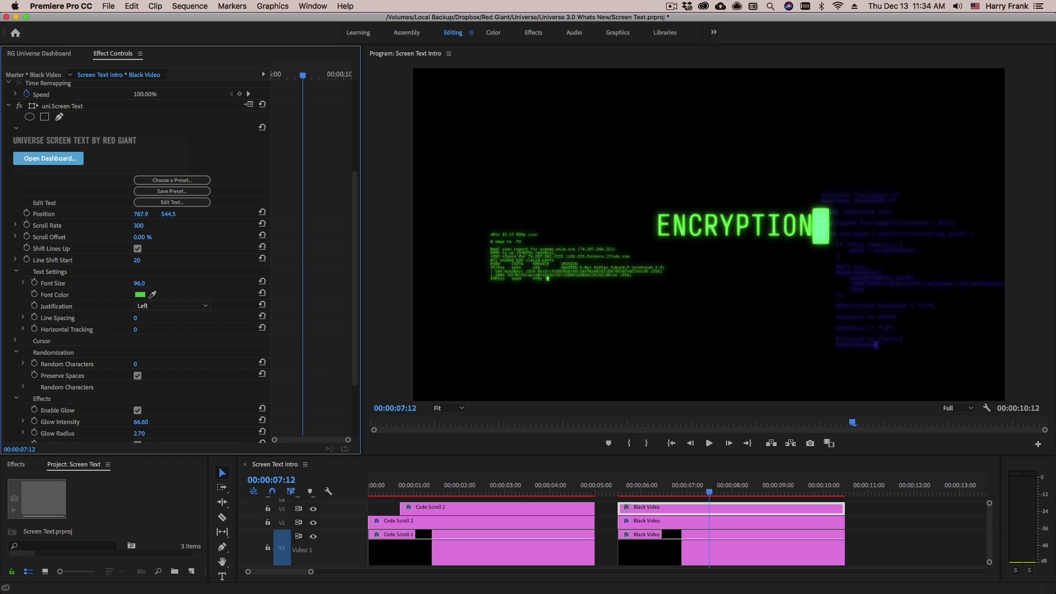
- Set the Scroll Rate to 8 and play and scrub to preview ENCRYPTION typing on
{"action": "key", "text": "Up"}
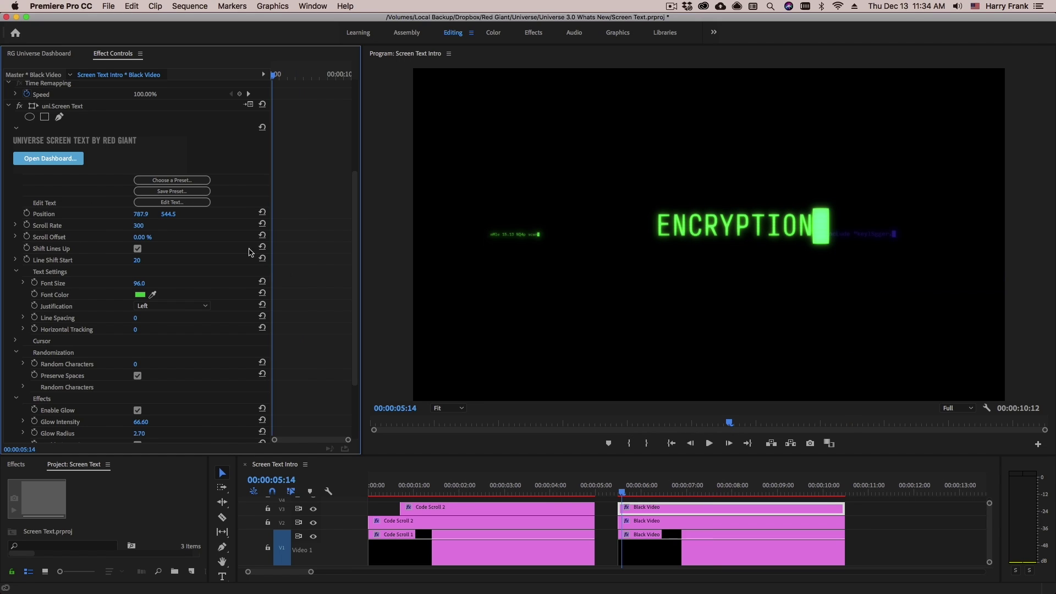
{"action": "left_click", "coordinate": [147, 225]}
{"action": "type", "text": "8"}
{"action": "key", "text": "Return"}
{"action": "key", "text": "space"}
{"action": "left_click", "coordinate": [629, 491]}
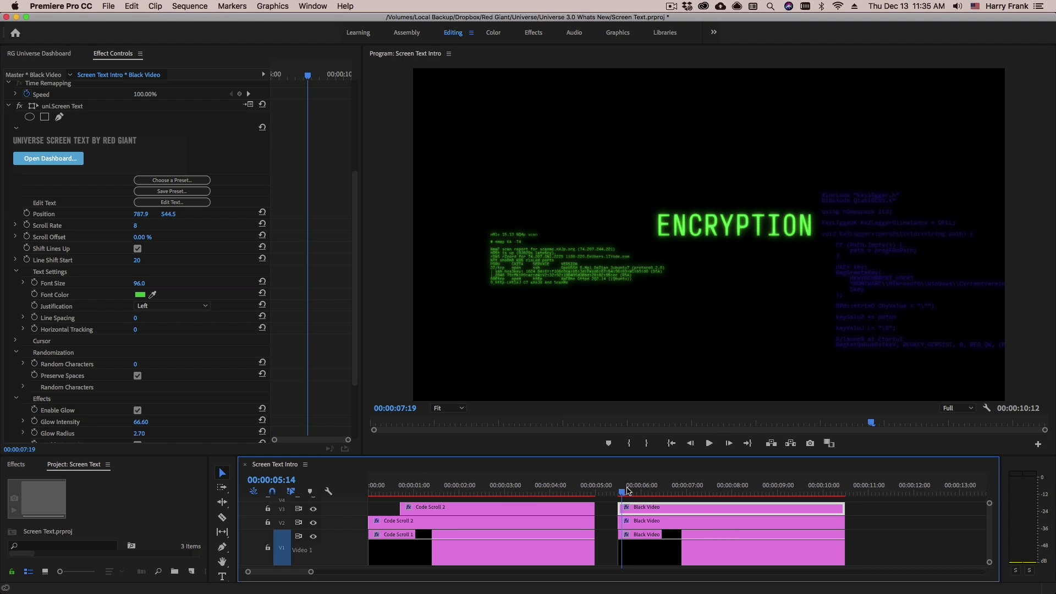
{"action": "left_click_drag", "start_coordinate": [628, 491], "coordinate": [706, 492]}
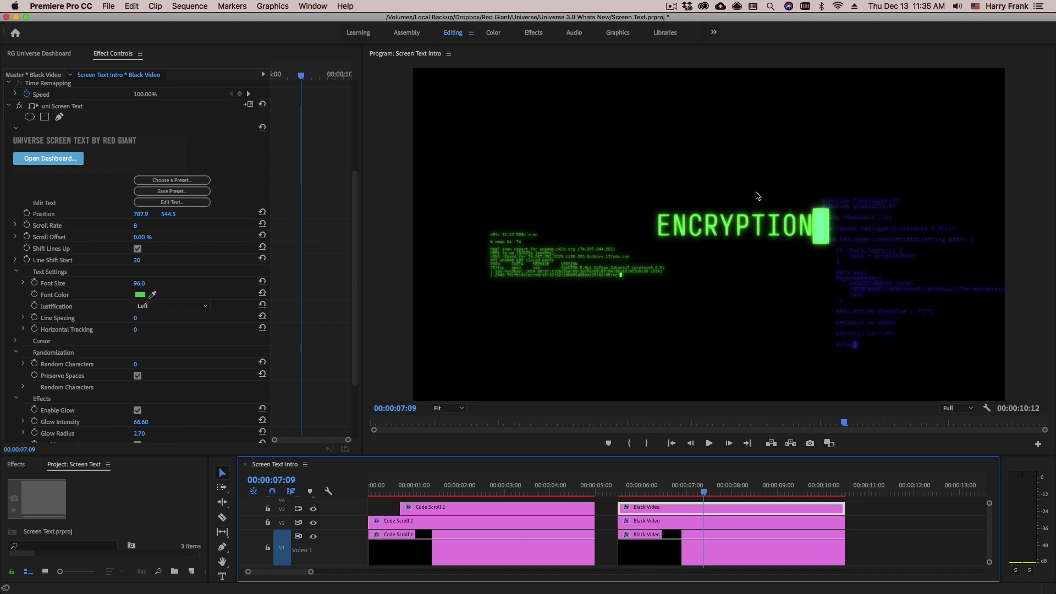
- Keyframe Random Characters at 0, then at 30 at 00:00:07:12
{"action": "scroll", "coordinate": [220, 341], "scroll_direction": "down", "scroll_amount": 5}
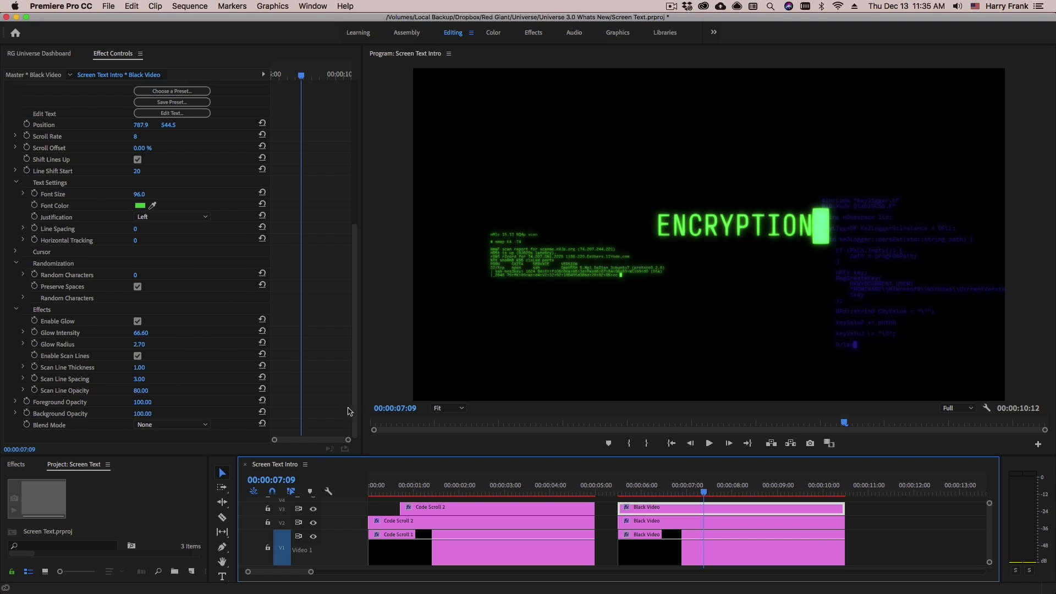
{"action": "left_click", "coordinate": [35, 274]}
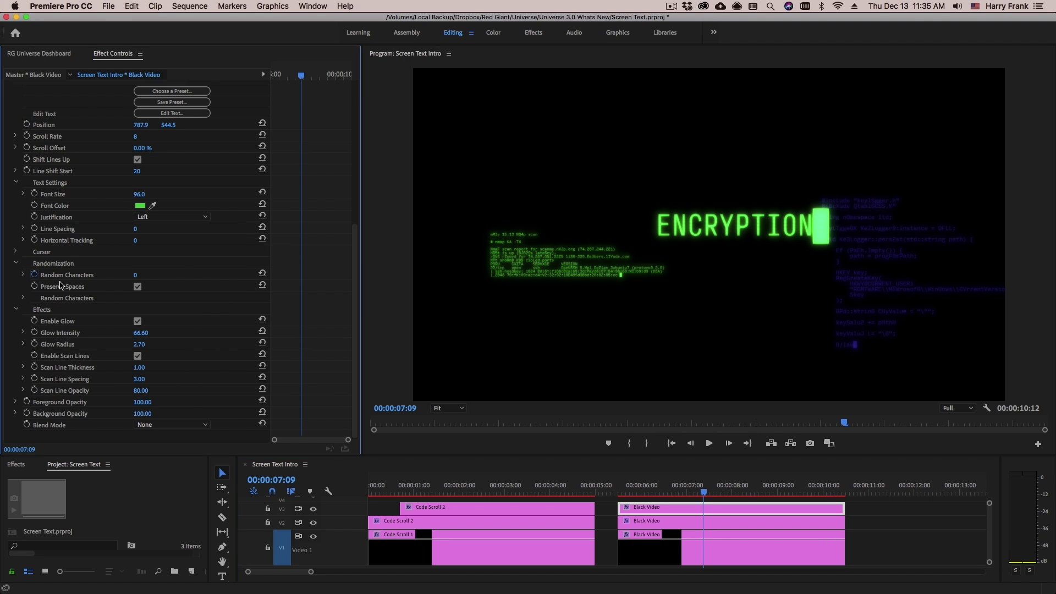
{"action": "left_click", "coordinate": [709, 493]}
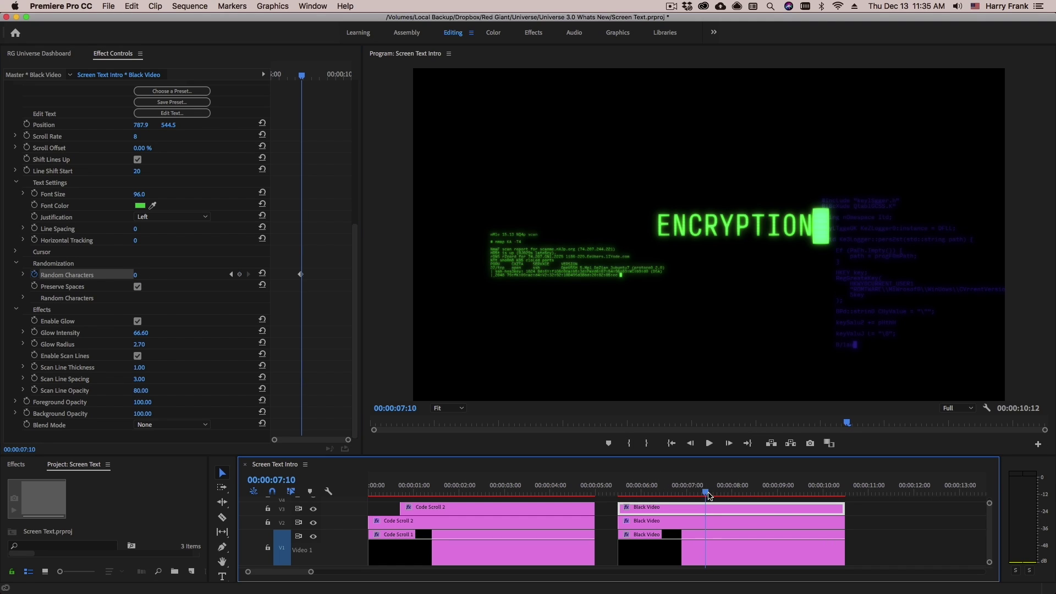
{"action": "left_click", "coordinate": [143, 275]}
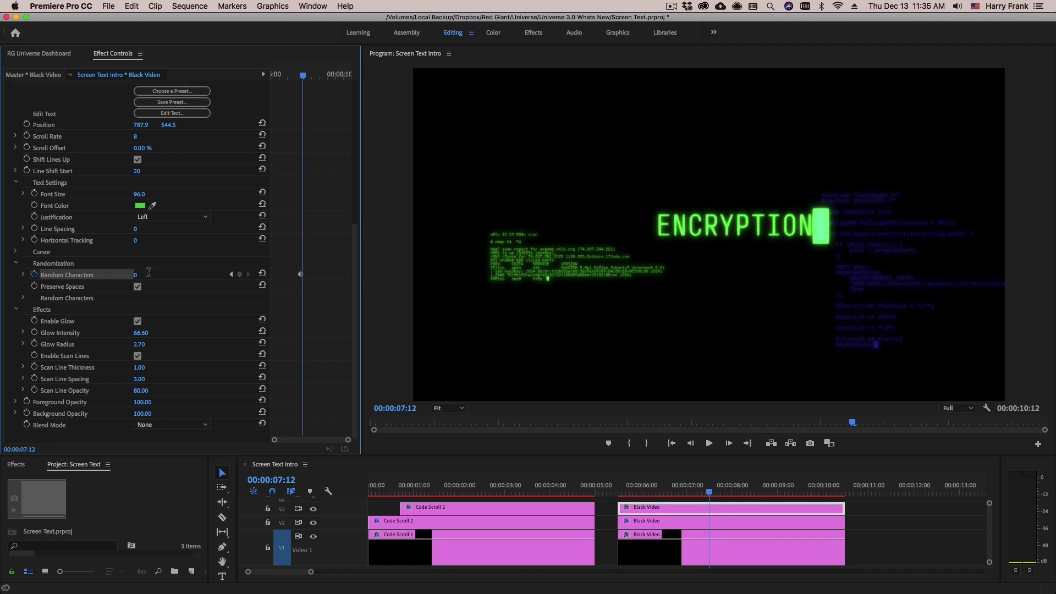
{"action": "type", "text": "30"}
{"action": "key", "text": "Return"}
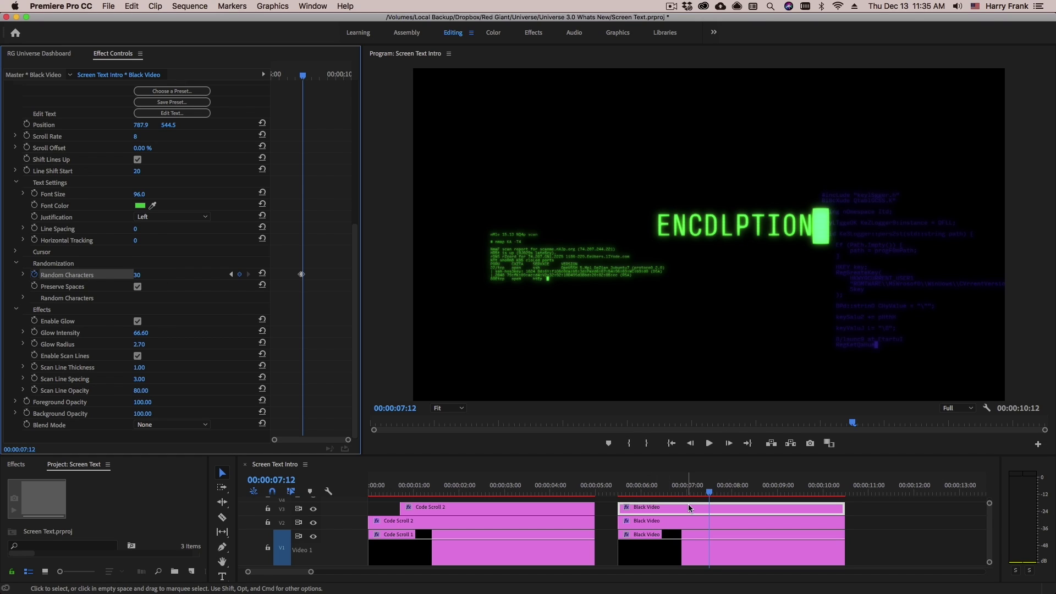
- Add a Random Characters keyframe of 0 a few frames later and scrub to preview the flicker
{"action": "left_click", "coordinate": [717, 490]}
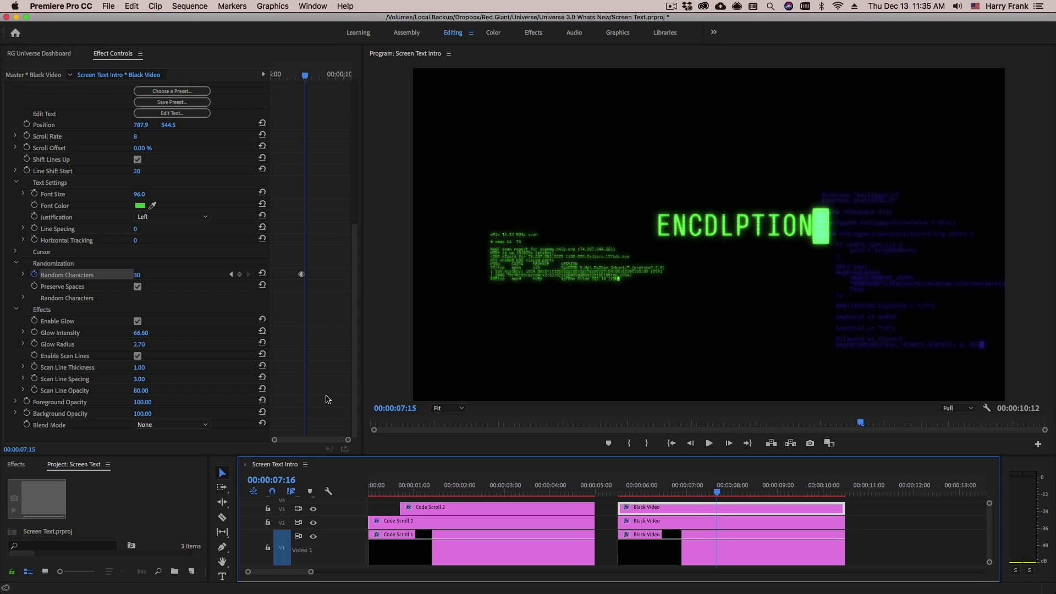
{"action": "left_click", "coordinate": [140, 275]}
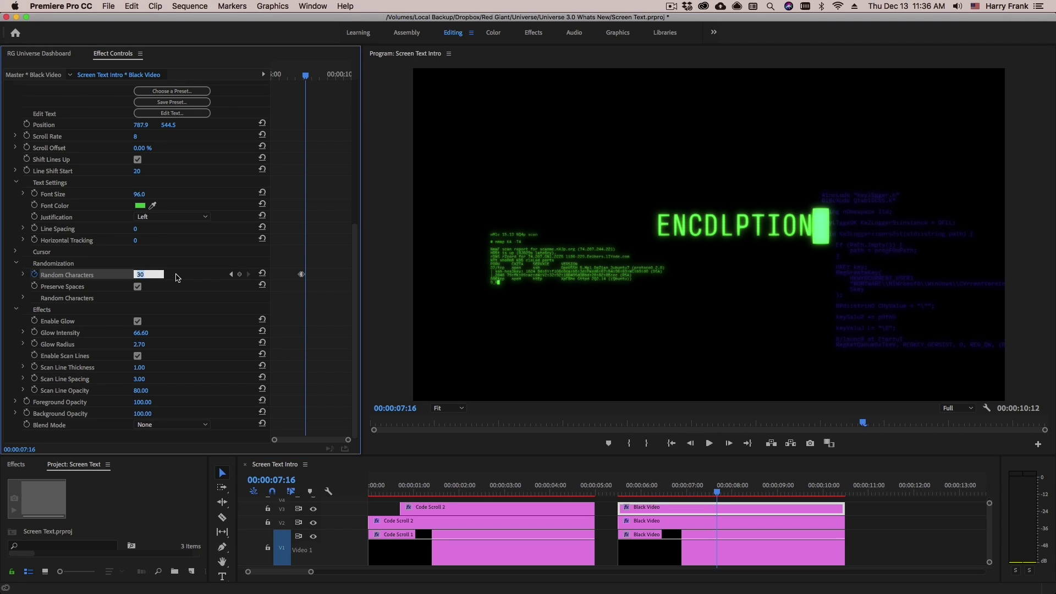
{"action": "type", "text": "0"}
{"action": "key", "text": "Return"}
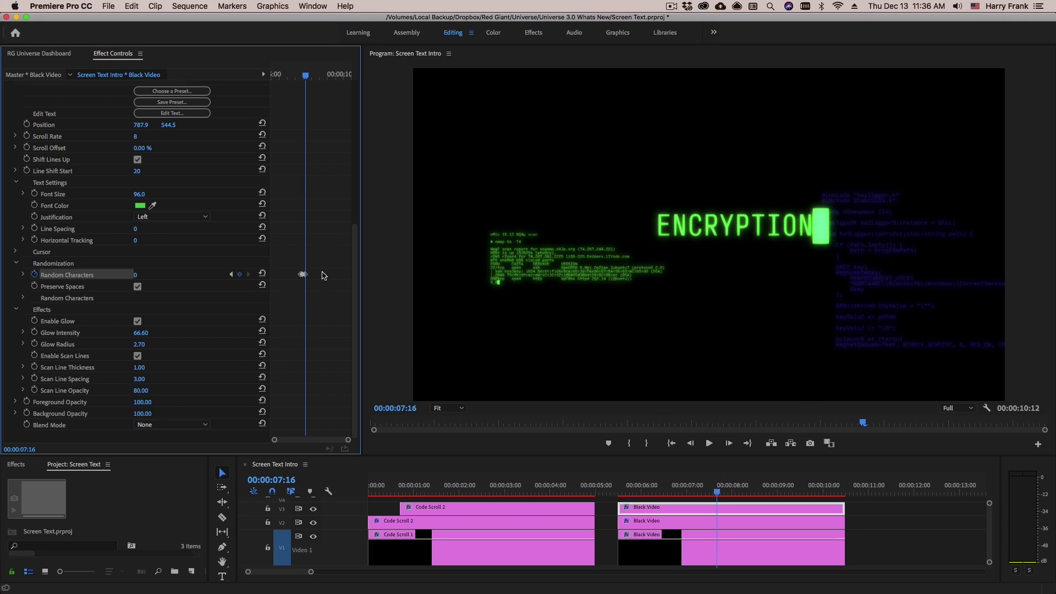
{"action": "mouse_move", "coordinate": [306, 75]}
{"action": "left_mouse_down"}
{"action": "mouse_move", "coordinate": [283, 75]}
{"action": "mouse_move", "coordinate": [308, 88]}
{"action": "left_mouse_up"}
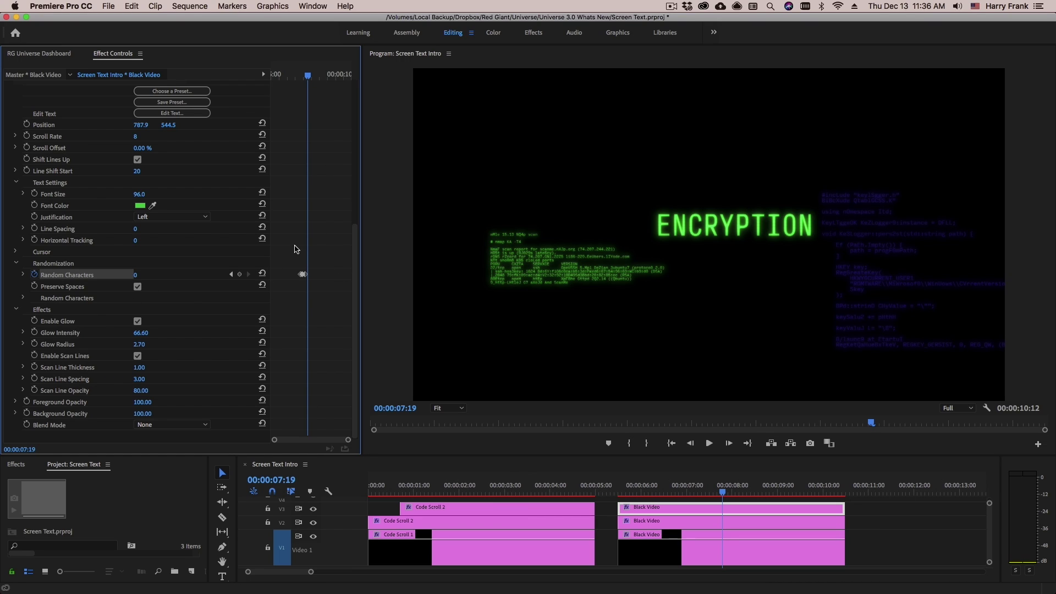
- Shift the last Random Characters keyframe later and raise the 30 keyframe to 100
{"action": "left_click", "coordinate": [230, 274]}
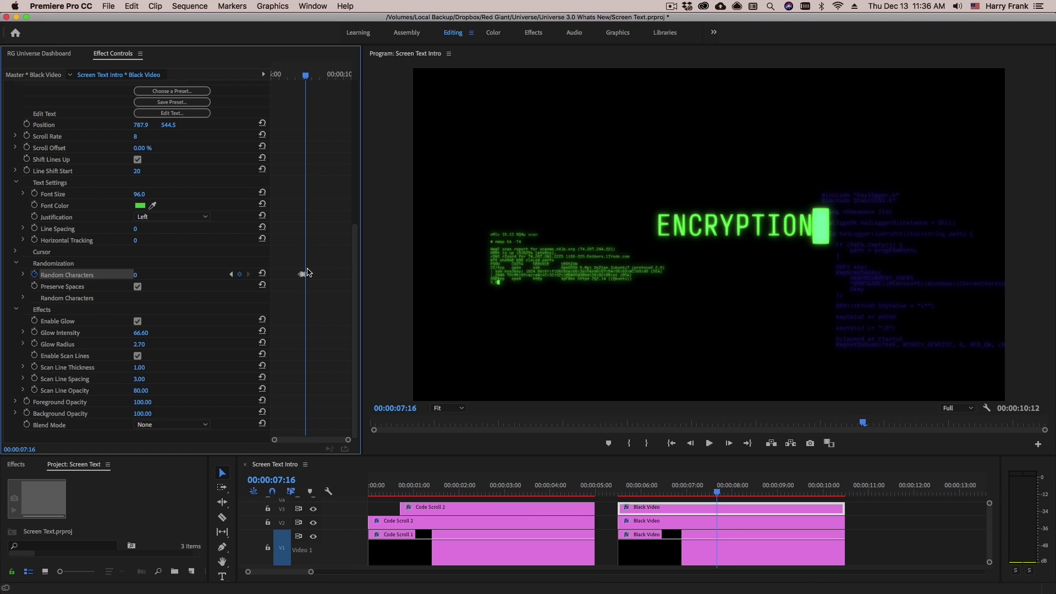
{"action": "scroll", "coordinate": [305, 278], "scroll_direction": "up", "scroll_amount": 3}
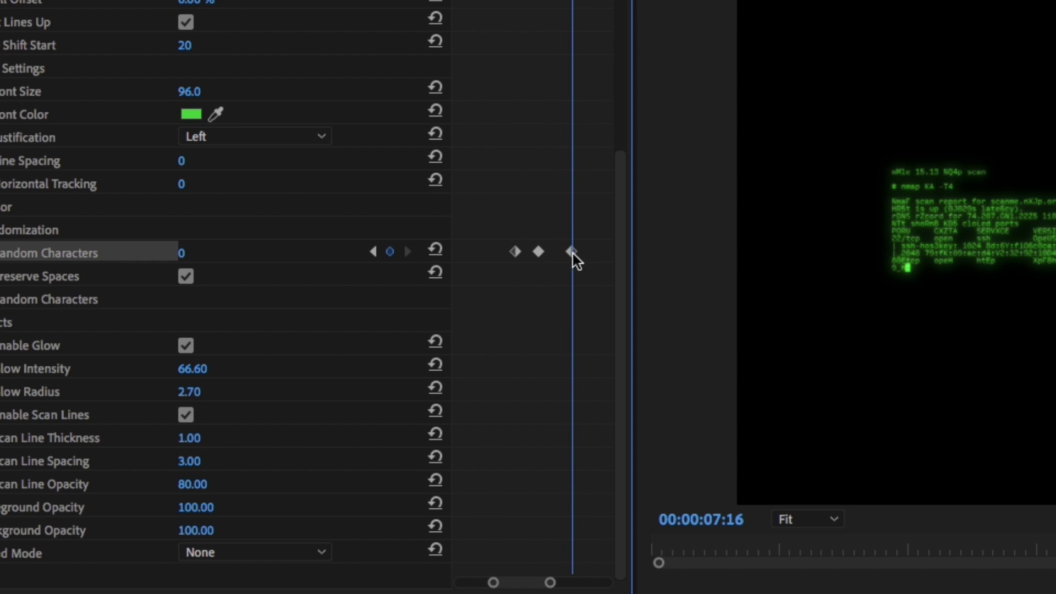
{"action": "left_click_drag", "start_coordinate": [572, 251], "coordinate": [603, 252]}
{"action": "key", "text": "Left"}
{"action": "key", "text": "Left"}
{"action": "key", "text": "Left"}
{"action": "key", "text": "Left"}
{"action": "key", "text": "Left"}
{"action": "key", "text": "Left"}
{"action": "key", "text": "Right"}
{"action": "key", "text": "Right"}
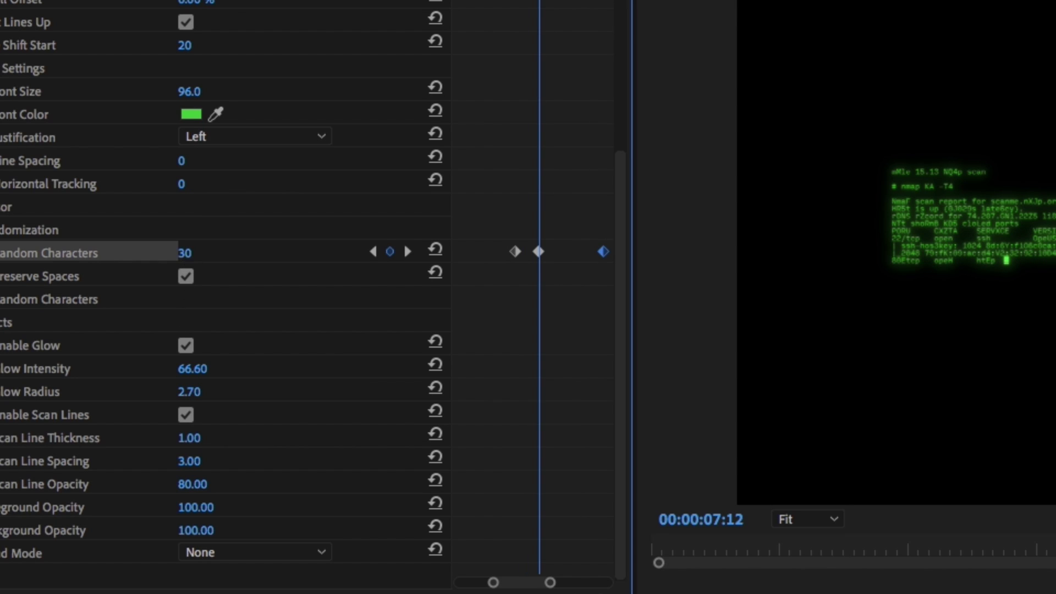
{"action": "left_click", "coordinate": [186, 253]}
{"action": "type", "text": "100"}
{"action": "key", "text": "Return"}
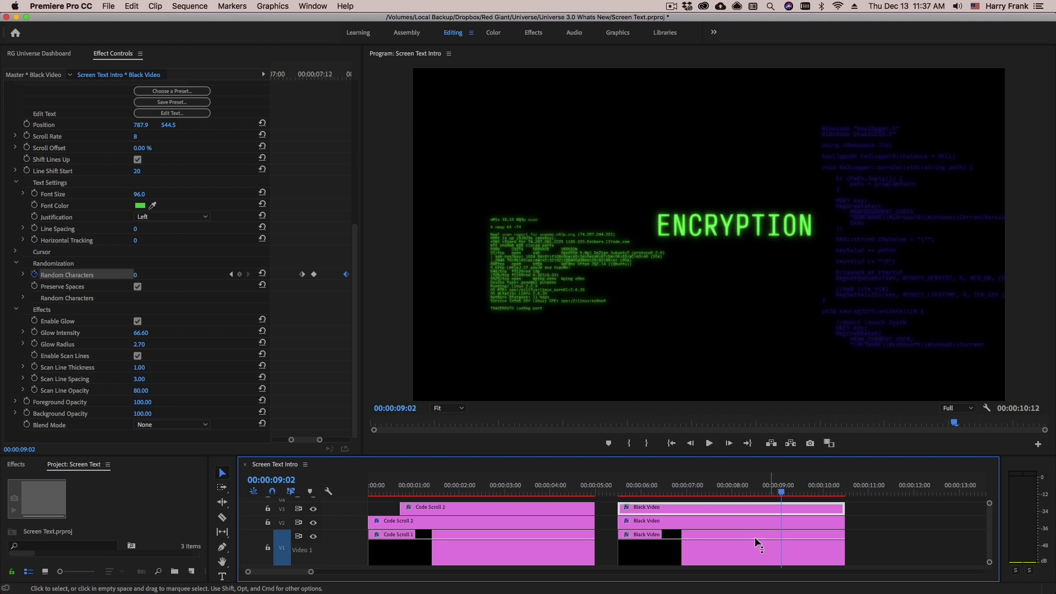
- Copy the Random Characters keyframes and paste them at 8:06 and again at 9:03
{"action": "left_click", "coordinate": [1055, 593]}
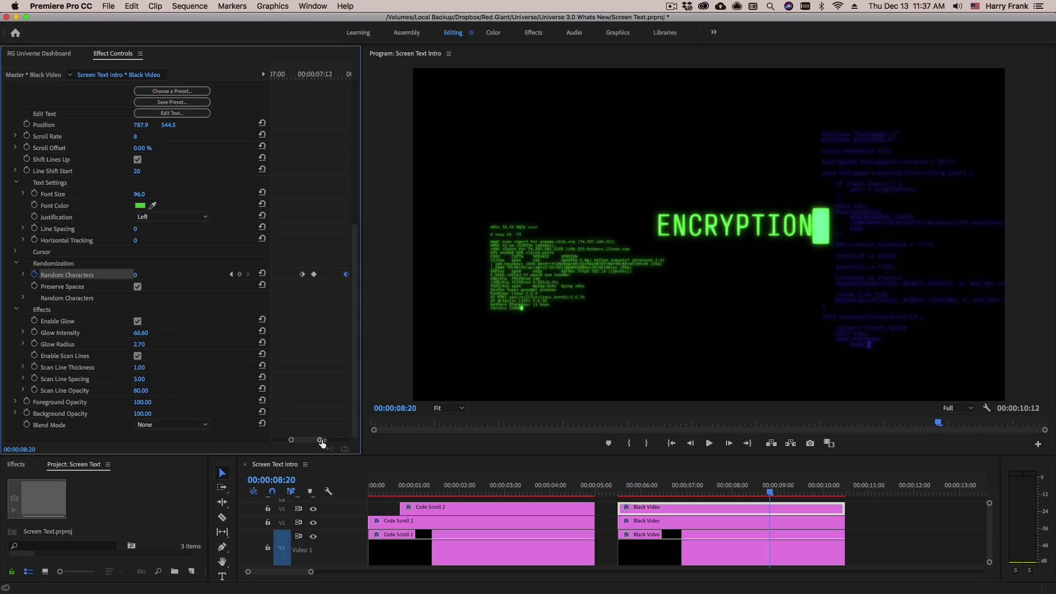
{"action": "left_click_drag", "start_coordinate": [319, 439], "coordinate": [341, 439]}
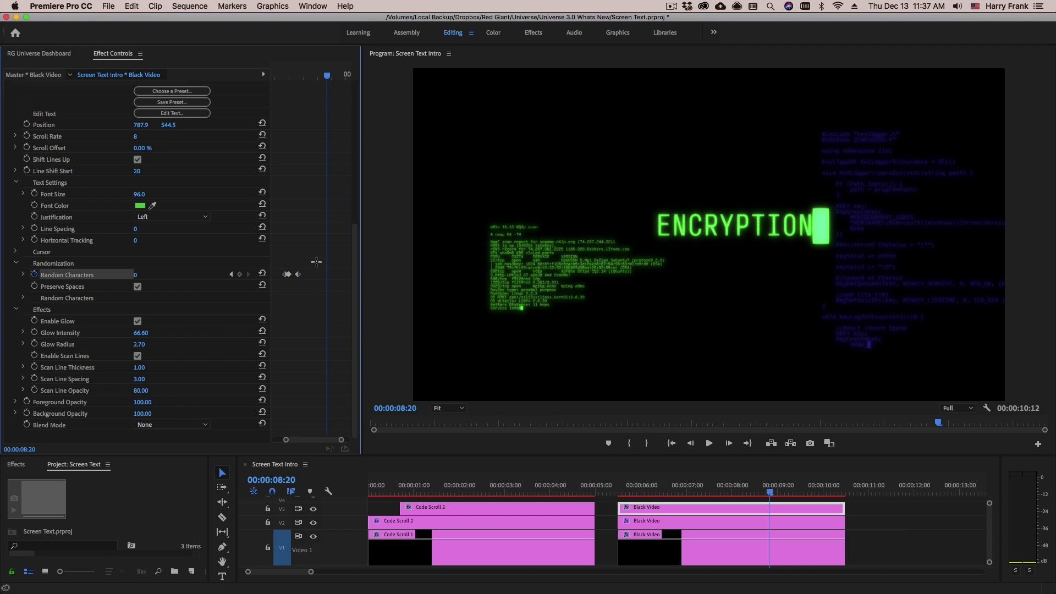
{"action": "left_click_drag", "start_coordinate": [316, 262], "coordinate": [288, 292]}
{"action": "left_click", "coordinate": [311, 76]}
{"action": "key", "text": "super+v"}
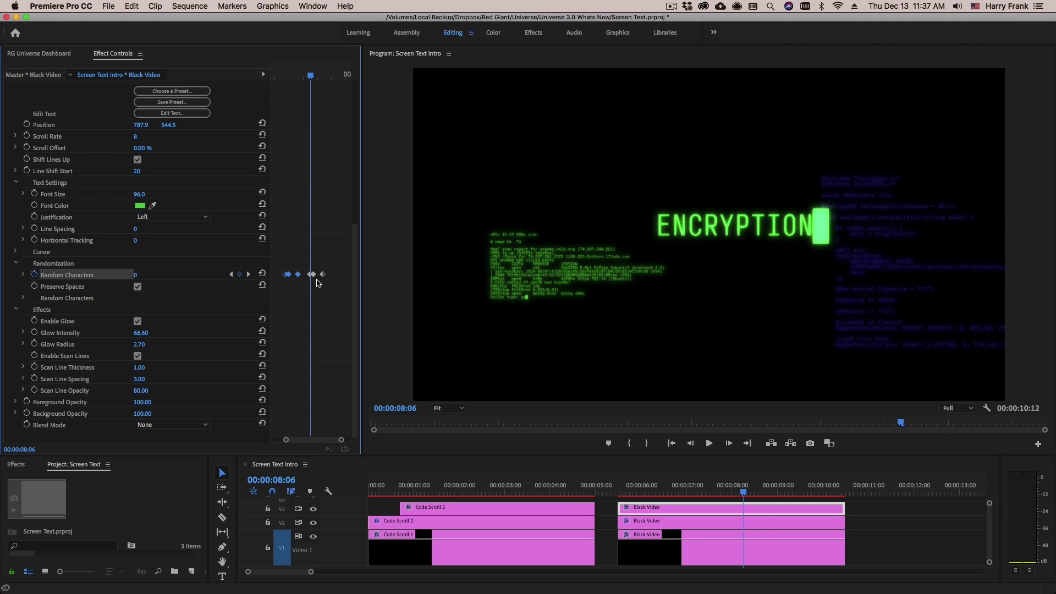
{"action": "left_click", "coordinate": [335, 74]}
{"action": "key", "text": "super+v"}
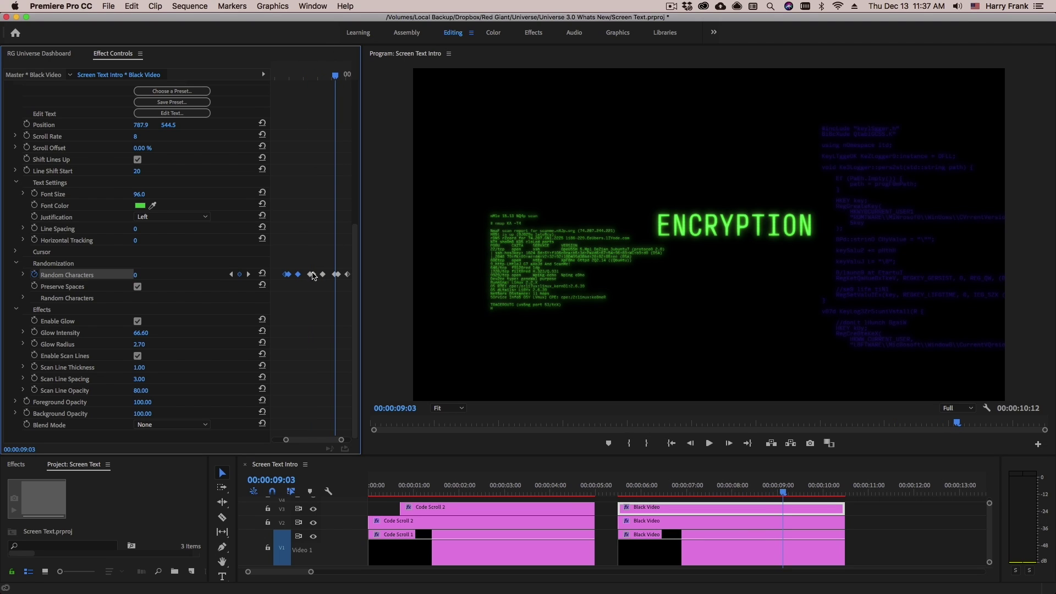
- Set the pasted Random Characters keyframes to 20 at 8:09 and 300 at 9:05
{"action": "left_click_drag", "start_coordinate": [306, 75], "coordinate": [313, 76]}
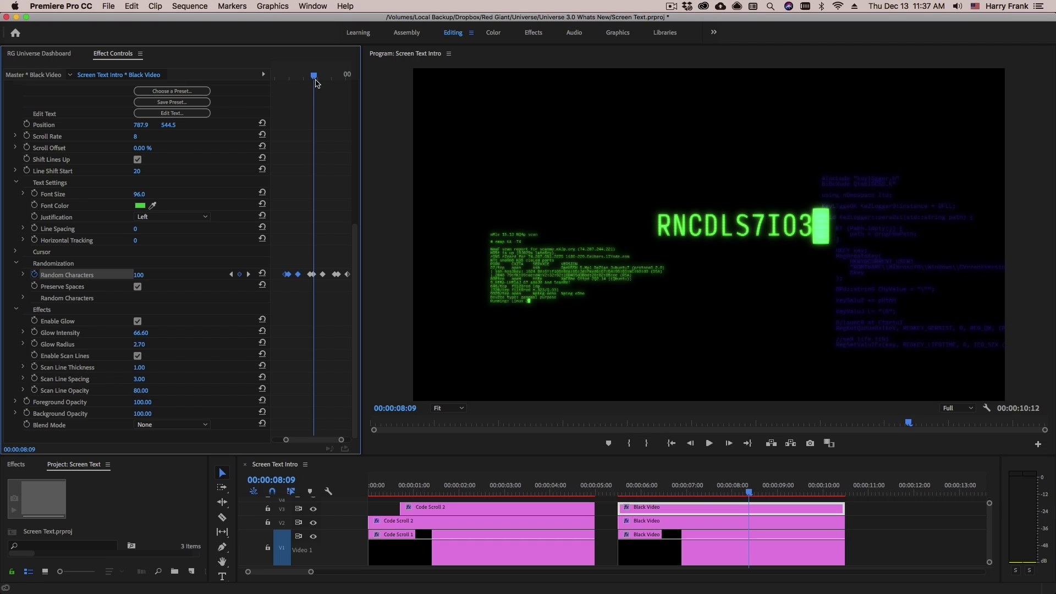
{"action": "left_click", "coordinate": [138, 275]}
{"action": "type", "text": "20"}
{"action": "key", "text": "Return"}
{"action": "left_click_drag", "start_coordinate": [334, 75], "coordinate": [339, 79]}
{"action": "left_click", "coordinate": [150, 272]}
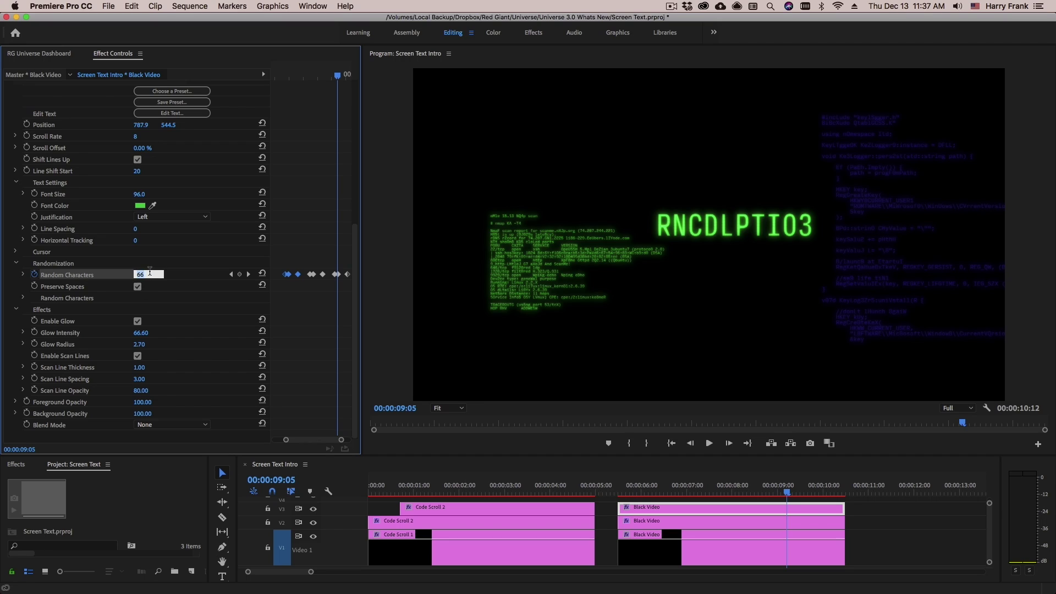
{"action": "key", "text": "Return"}
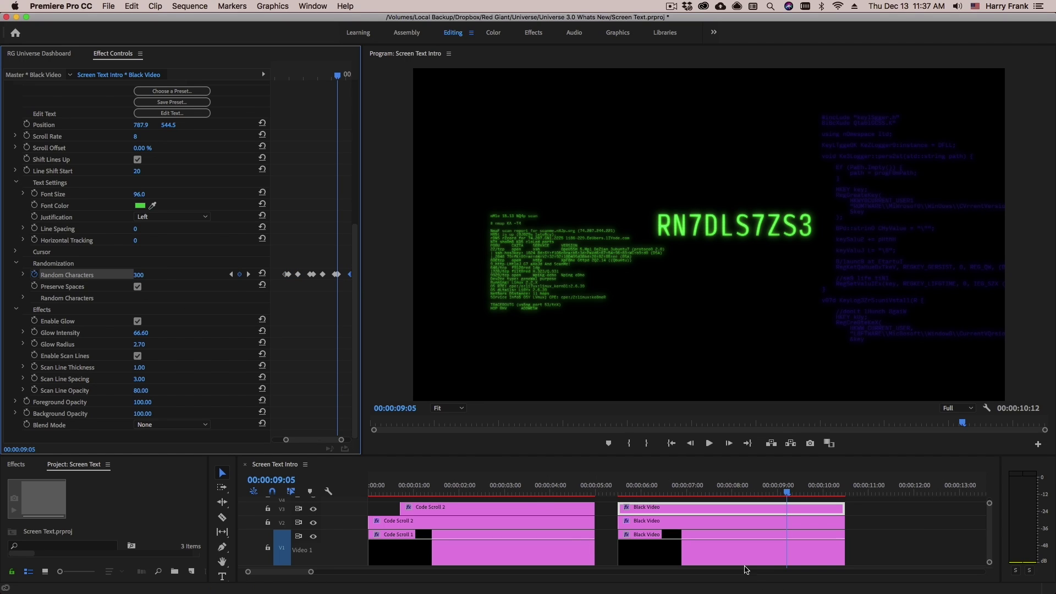
{"action": "left_click", "coordinate": [636, 494]}
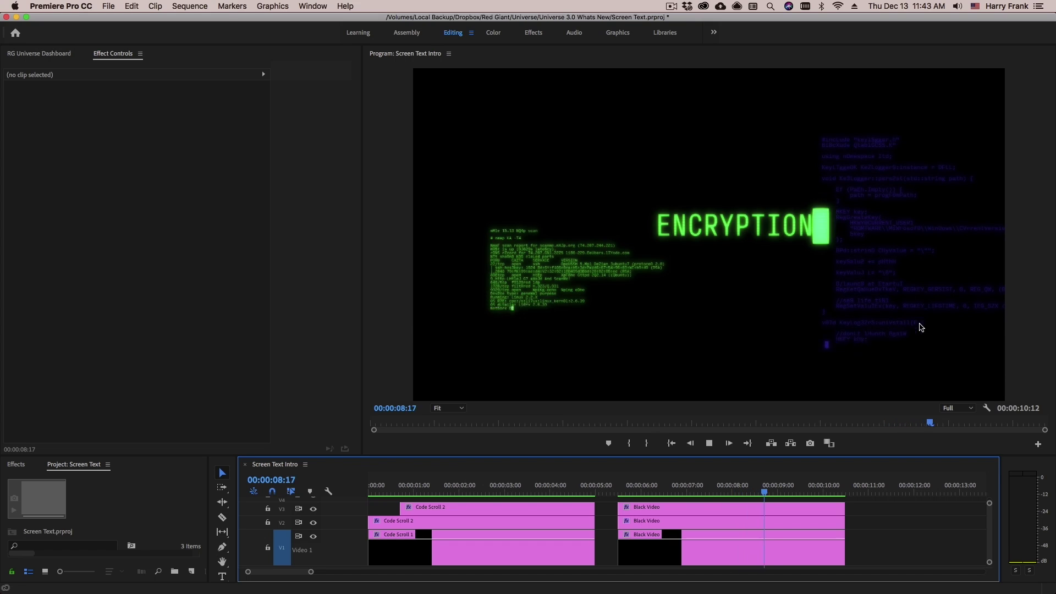
- Select the Black Video title clip and turn on Use Cursor under Cursor settings
{"action": "left_click_drag", "start_coordinate": [812, 494], "coordinate": [688, 491]}
{"action": "left_click", "coordinate": [715, 506]}
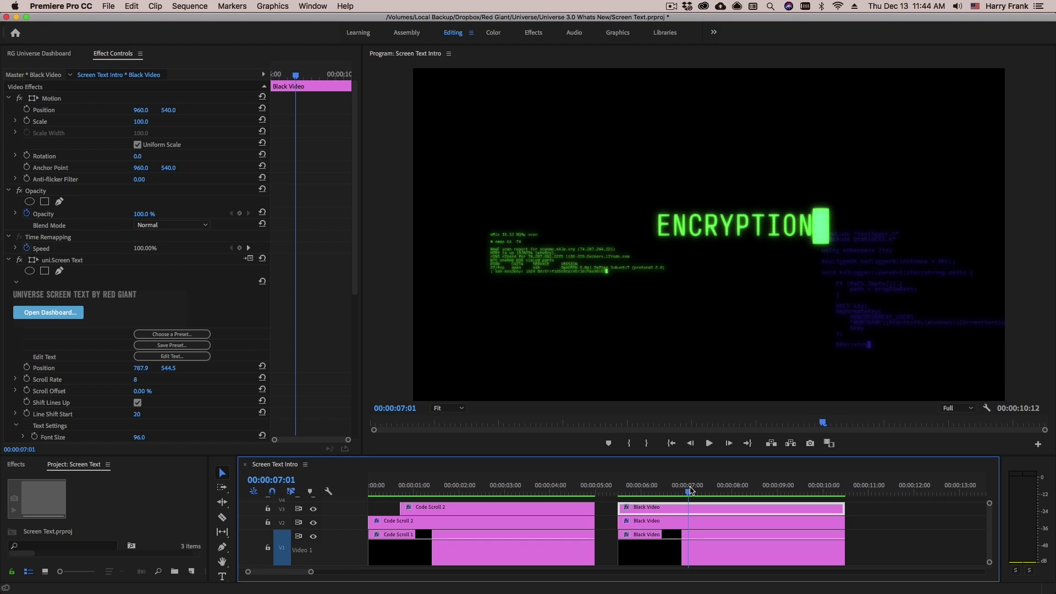
{"action": "scroll", "coordinate": [334, 295], "scroll_direction": "down", "scroll_amount": 10}
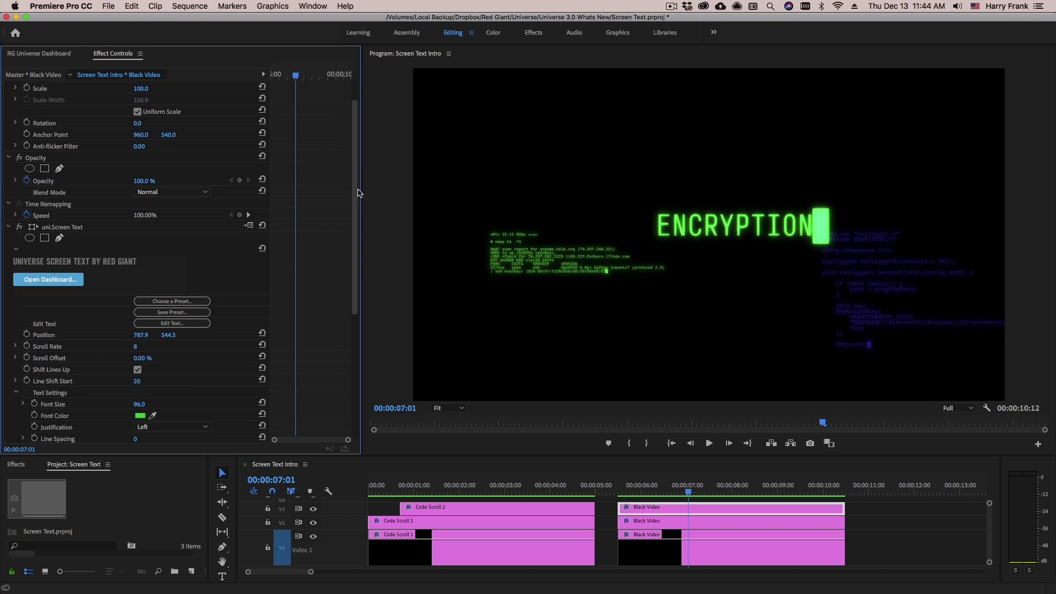
{"action": "scroll", "coordinate": [334, 294], "scroll_direction": "down", "scroll_amount": 2}
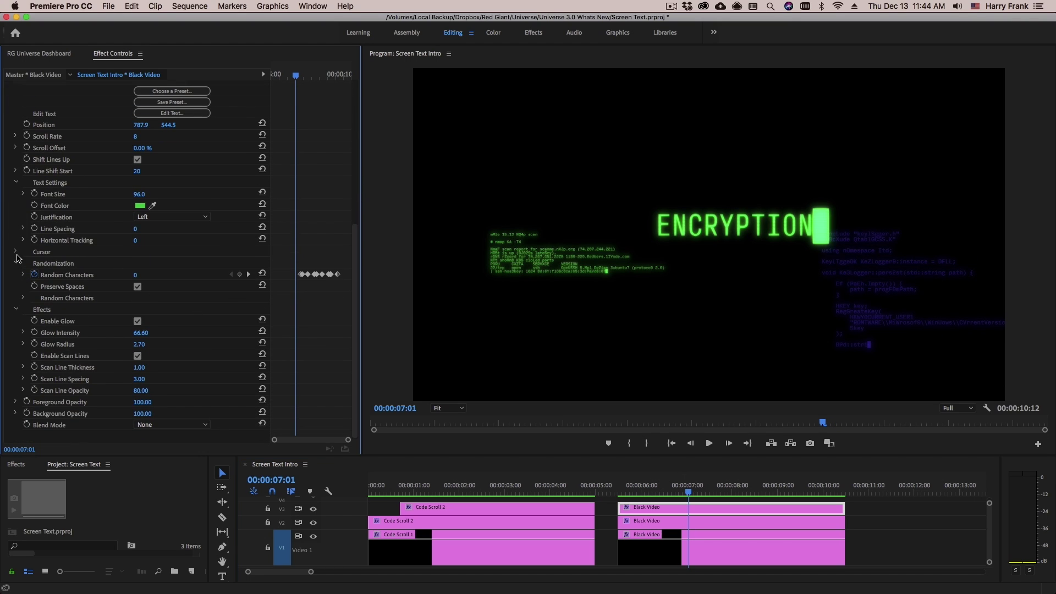
{"action": "left_click", "coordinate": [16, 253]}
{"action": "left_click", "coordinate": [138, 264]}
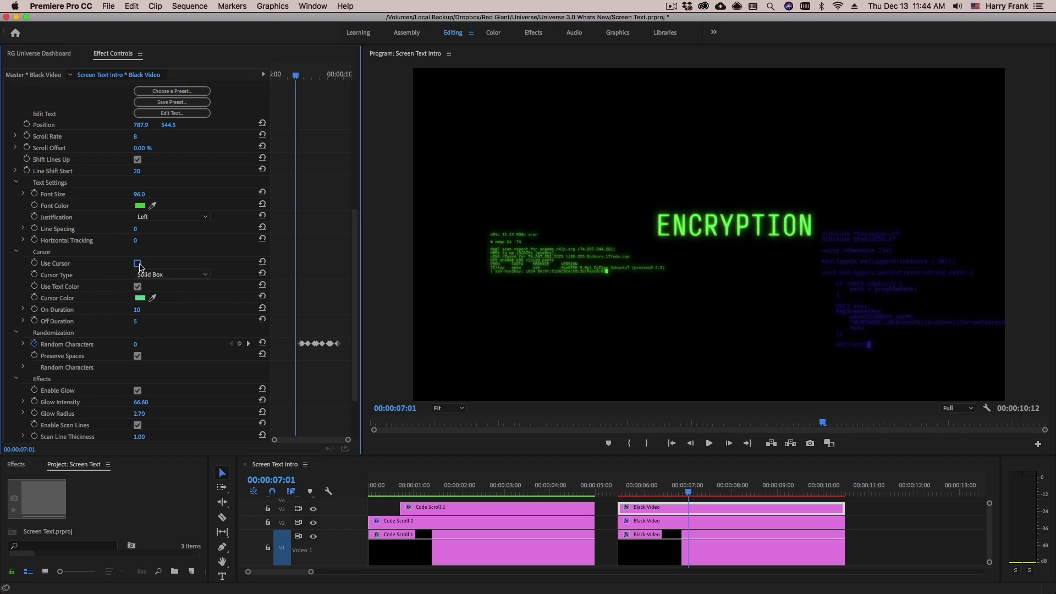
{"action": "left_click", "coordinate": [138, 265]}
{"action": "left_click", "coordinate": [138, 265]}
{"action": "left_click", "coordinate": [138, 265]}
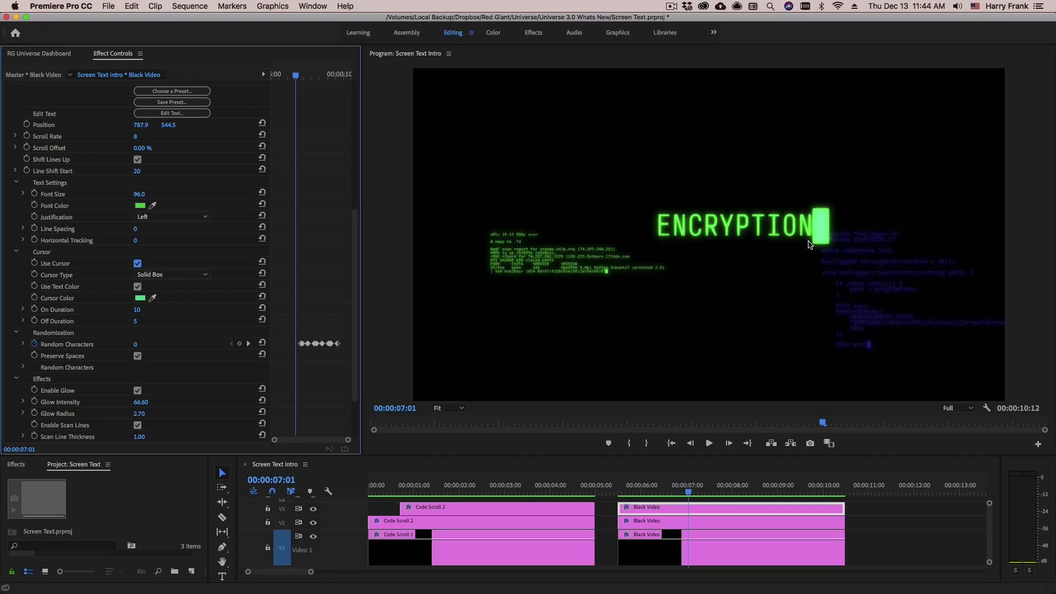
- Set the Cursor Type to Inverted Square and scrub back to watch ENCRYPTION type on
{"action": "left_click", "coordinate": [174, 272]}
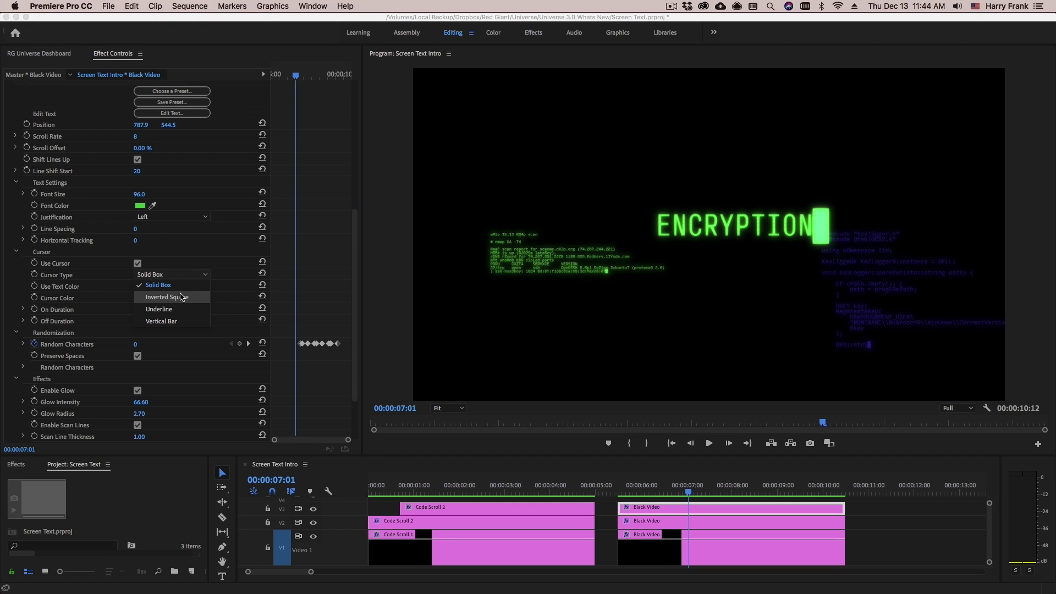
{"action": "left_click", "coordinate": [184, 297]}
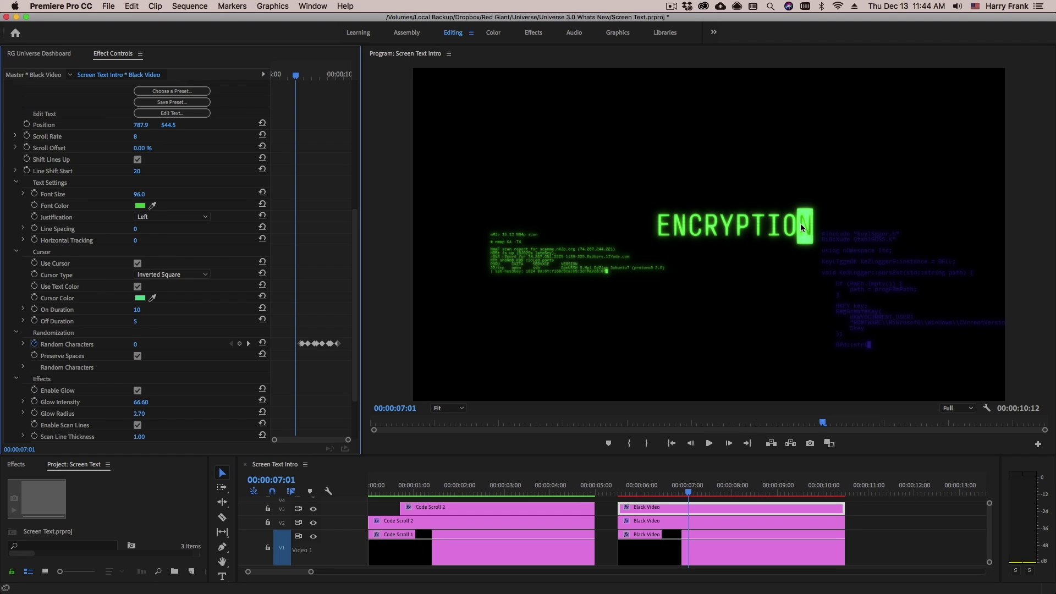
{"action": "left_click", "coordinate": [690, 496]}
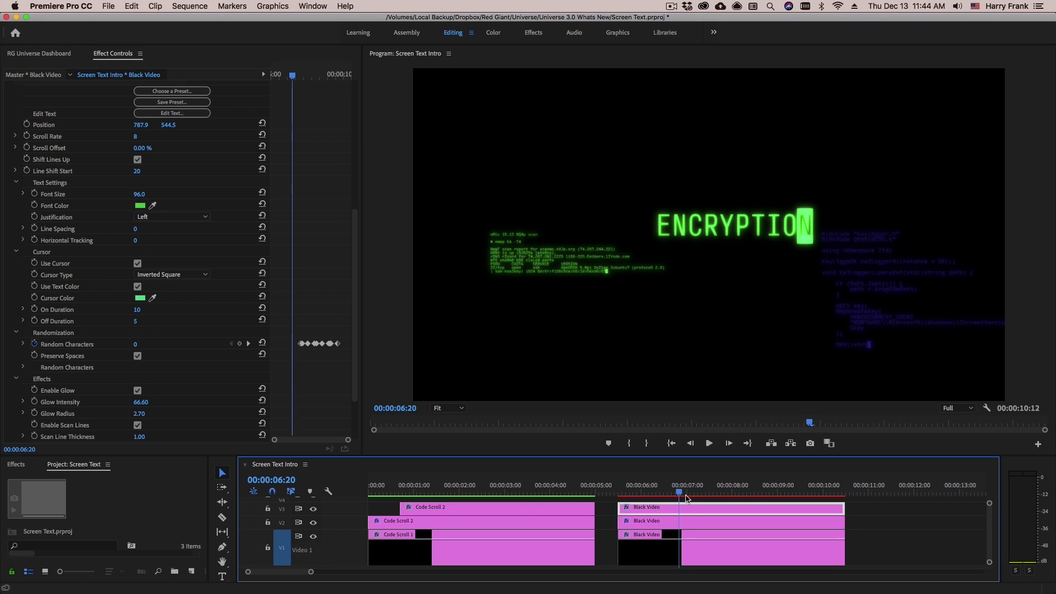
{"action": "mouse_move", "coordinate": [691, 500]}
{"action": "left_mouse_down"}
{"action": "mouse_move", "coordinate": [705, 500]}
{"action": "mouse_move", "coordinate": [640, 502]}
{"action": "mouse_move", "coordinate": [683, 510]}
{"action": "left_mouse_up"}
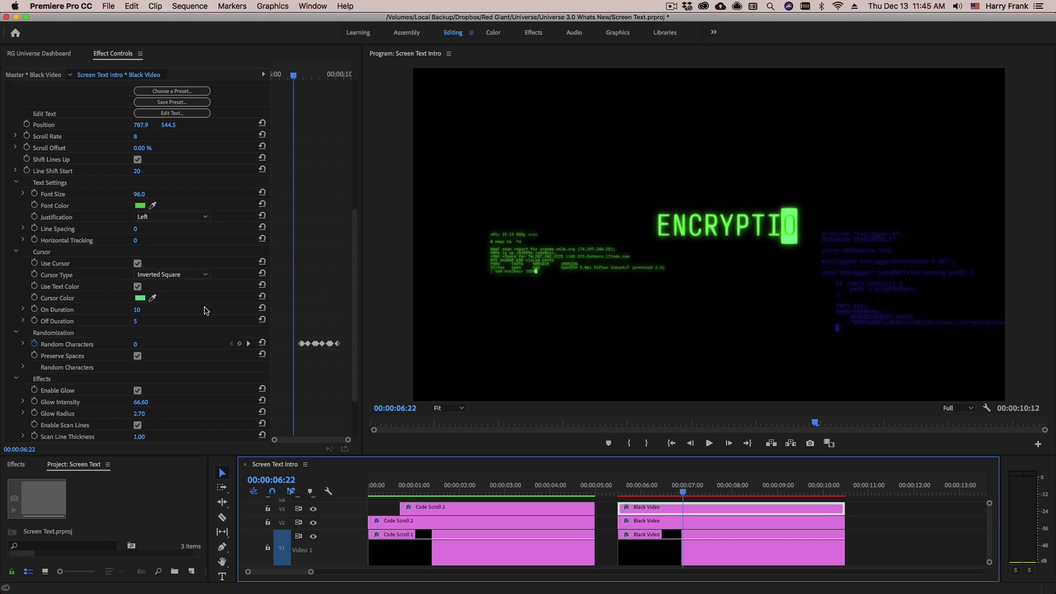
- Uncheck Use Text Color and give the cursor a custom teal colour
{"action": "left_click", "coordinate": [138, 287]}
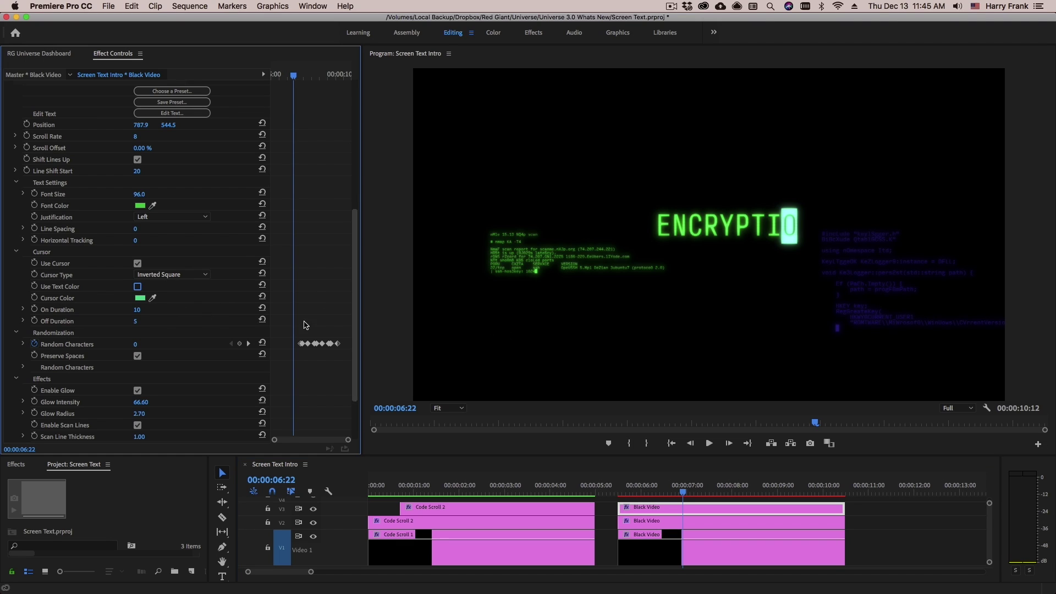
{"action": "left_click", "coordinate": [139, 297]}
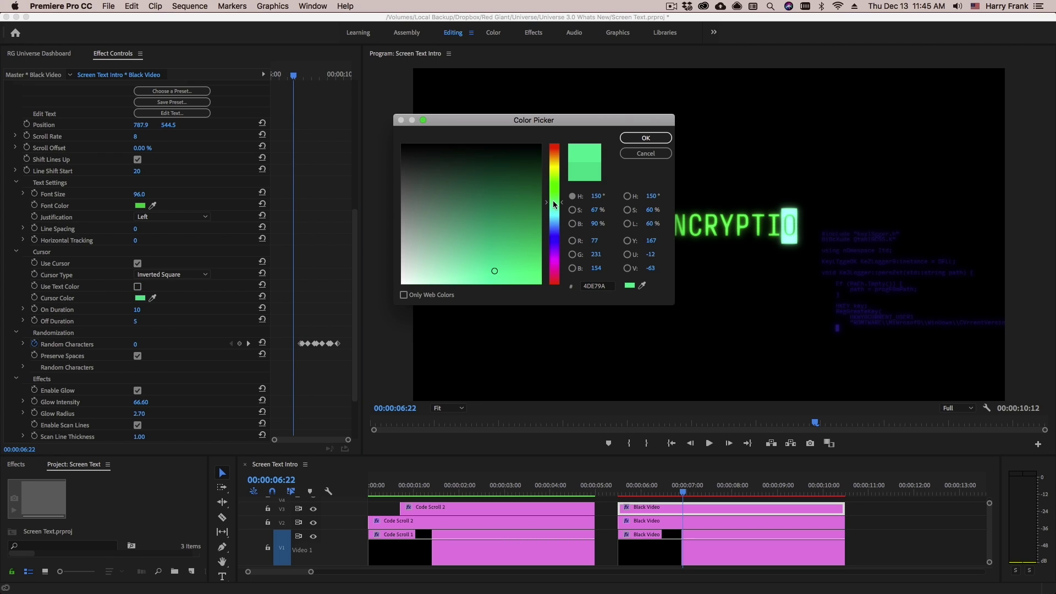
{"action": "left_click_drag", "start_coordinate": [553, 202], "coordinate": [553, 207]}
{"action": "left_click_drag", "start_coordinate": [495, 269], "coordinate": [492, 271]}
{"action": "key", "text": "Return"}
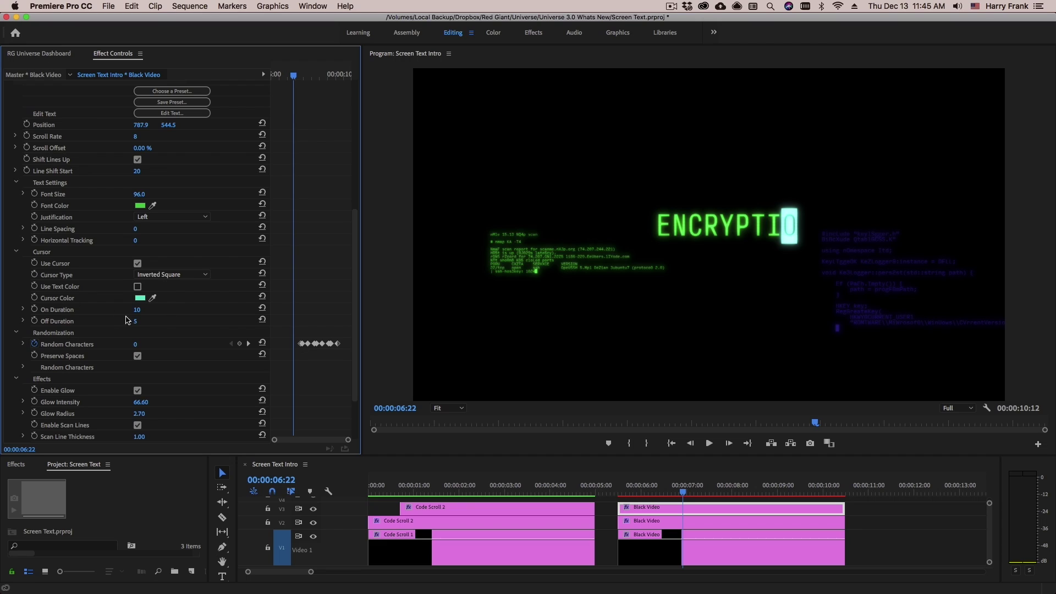
- Set the cursor On Duration to 20 and Off Duration to 2
{"action": "left_click", "coordinate": [149, 308]}
{"action": "left_click", "coordinate": [140, 323]}
{"action": "key", "text": "Return"}
- Play the sequence from 6:03 and replay the ENCRYPTION typing animation
{"action": "left_click", "coordinate": [649, 486]}
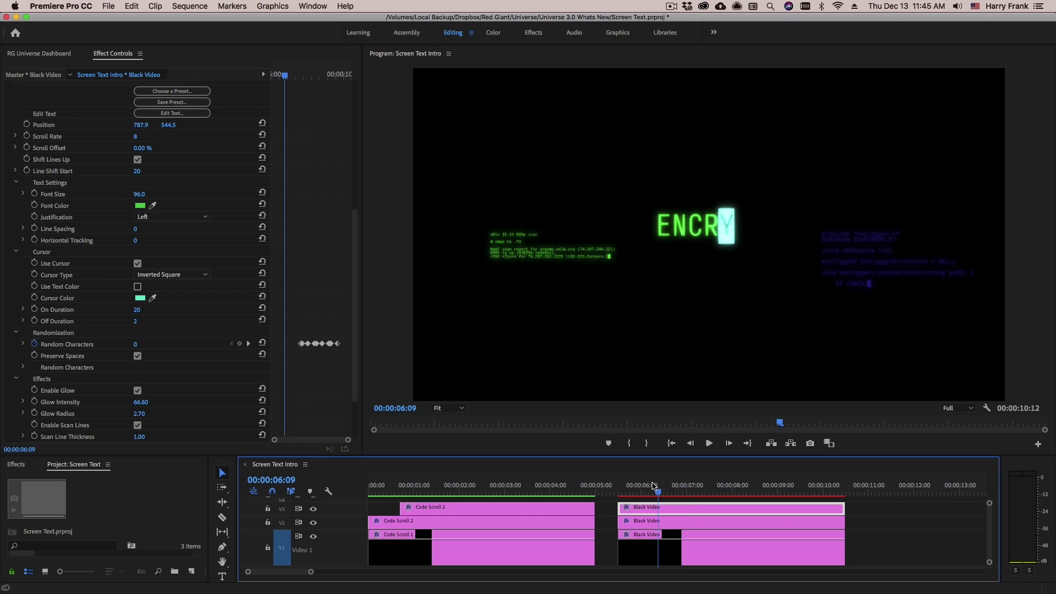
{"action": "left_click", "coordinate": [646, 486]}
{"action": "key", "text": "space"}
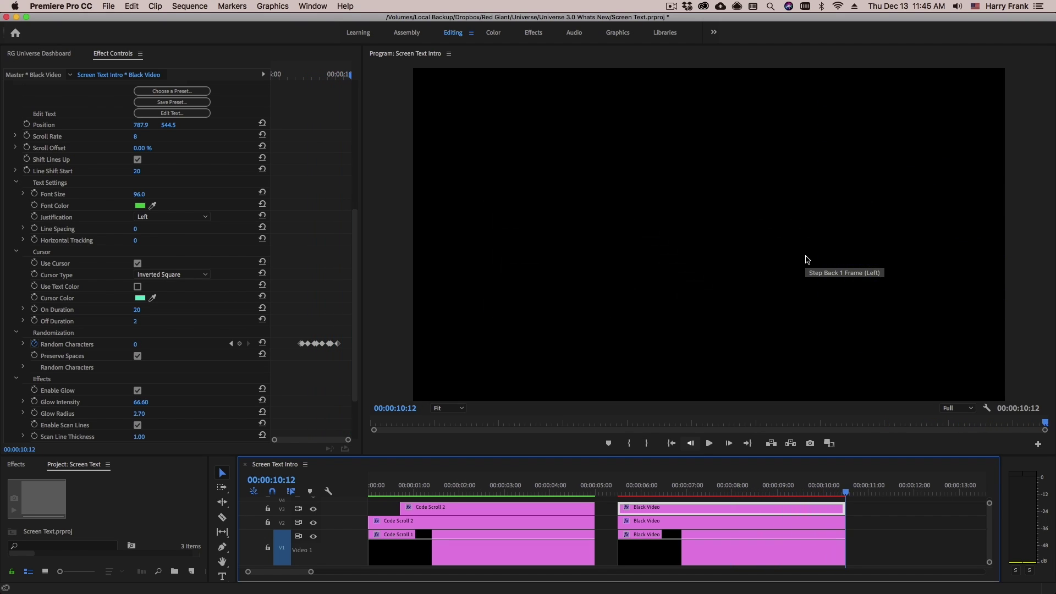
{"action": "left_click", "coordinate": [672, 495]}
{"action": "key", "text": "space"}
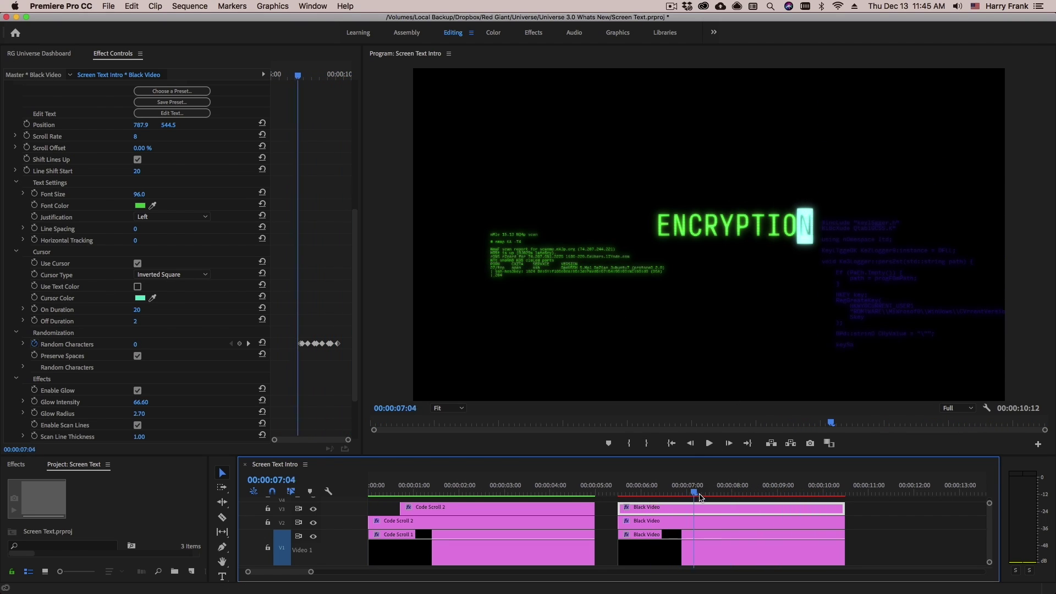
{"action": "left_click", "coordinate": [662, 493]}
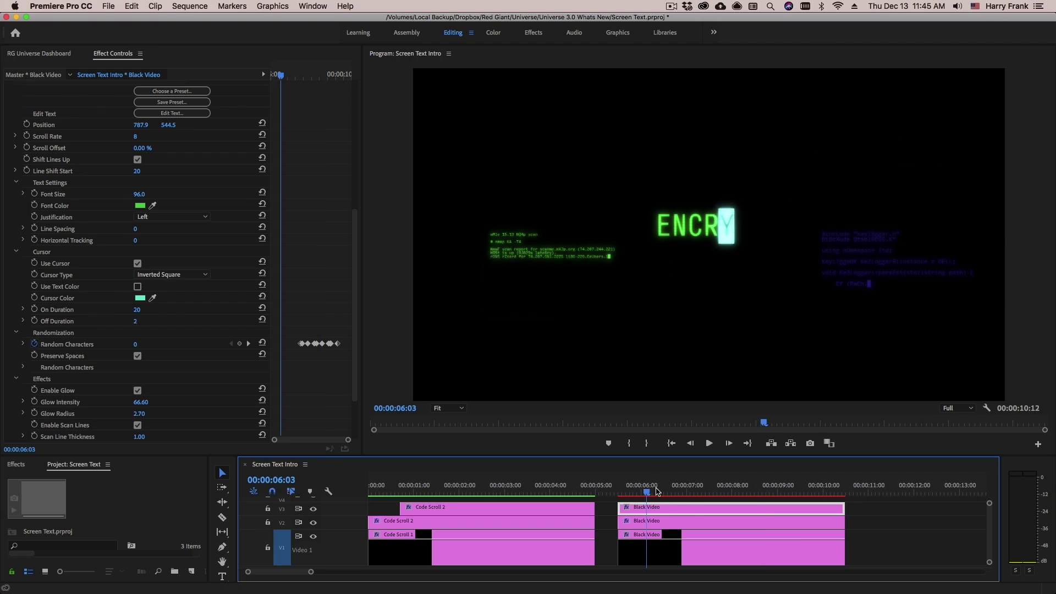